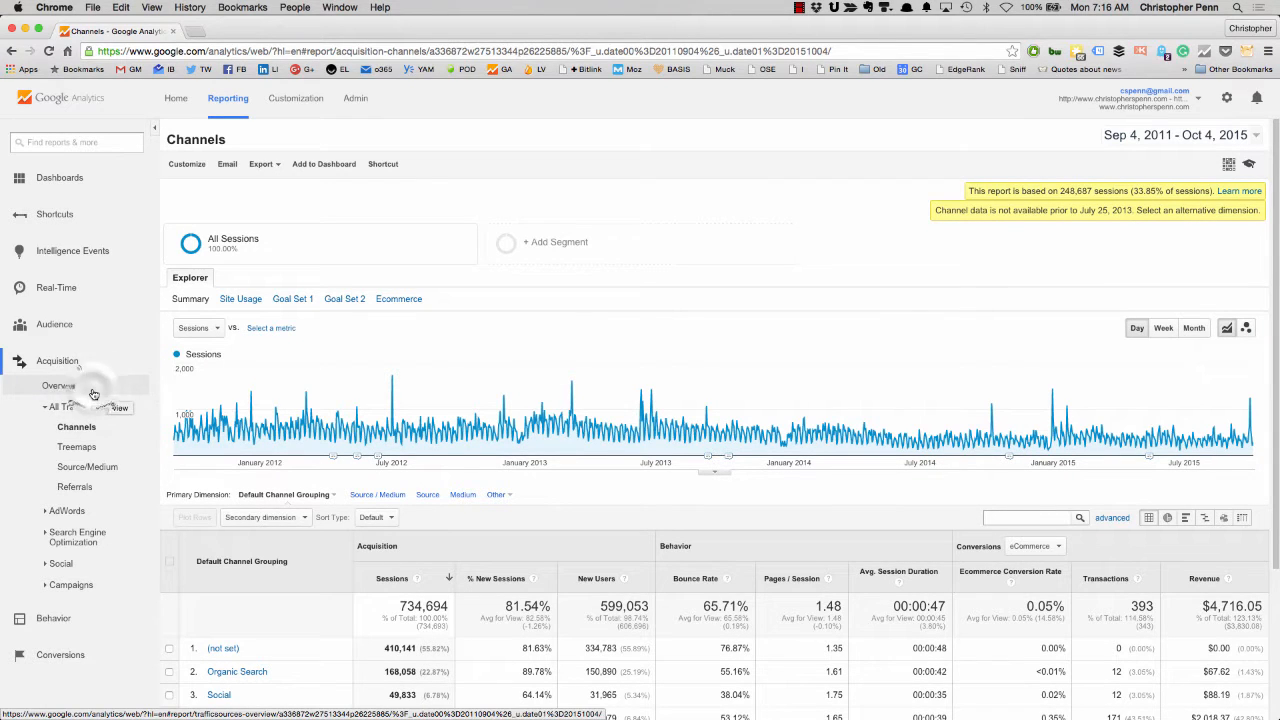
Step: View the Acquisition overview and return to the Channels report under All Traffic
left_click(93, 390)
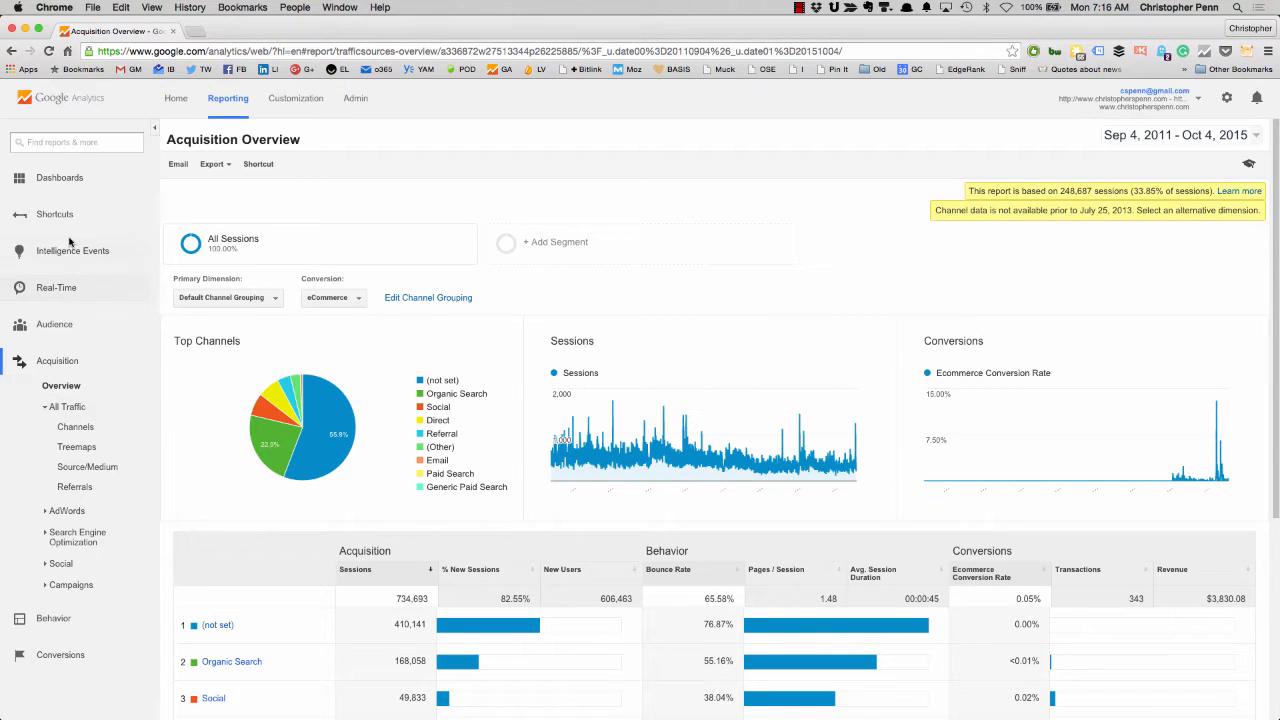
left_click(61, 367)
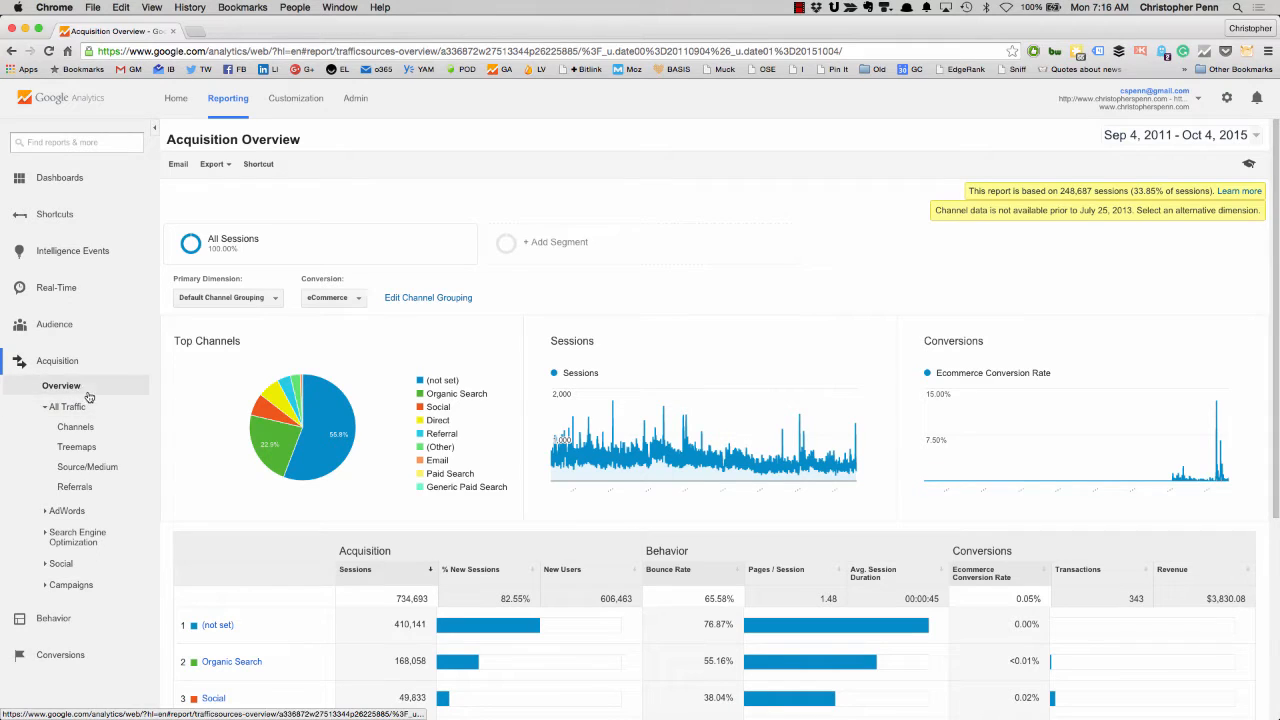
left_click(87, 427)
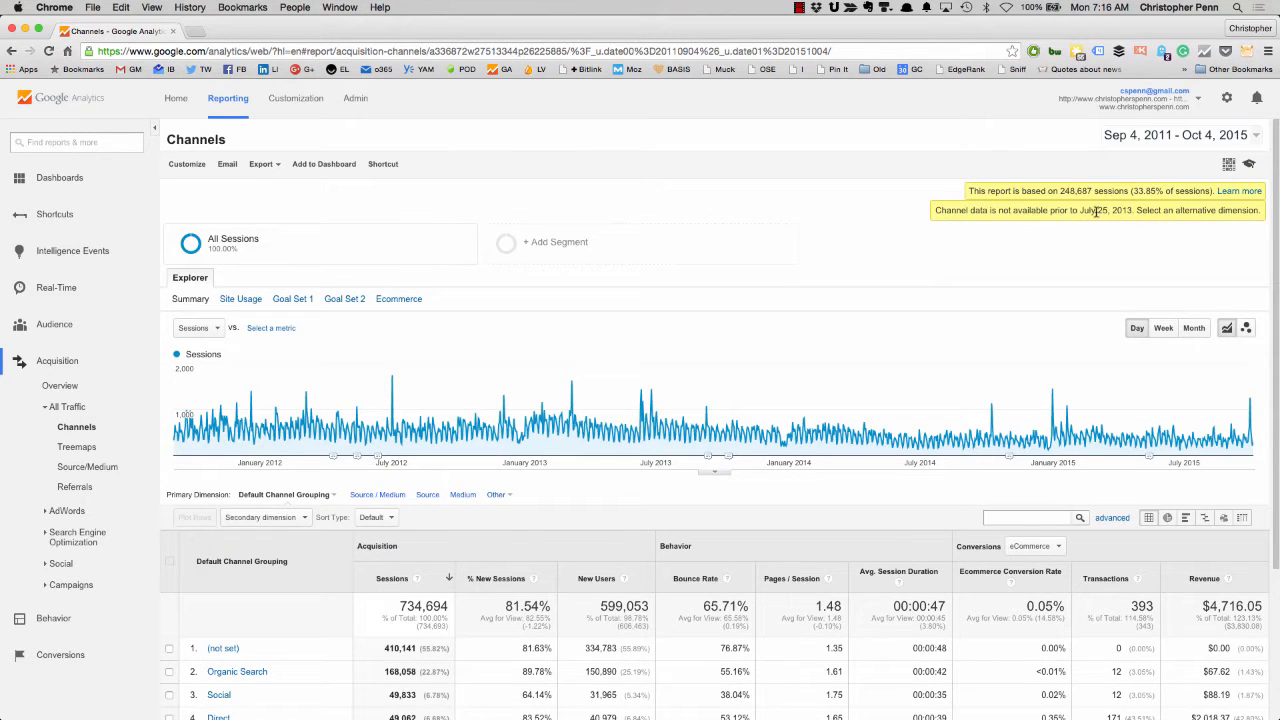
Step: Change the report's date range to start on 8/1/2013 and apply it
left_click(1245, 135)
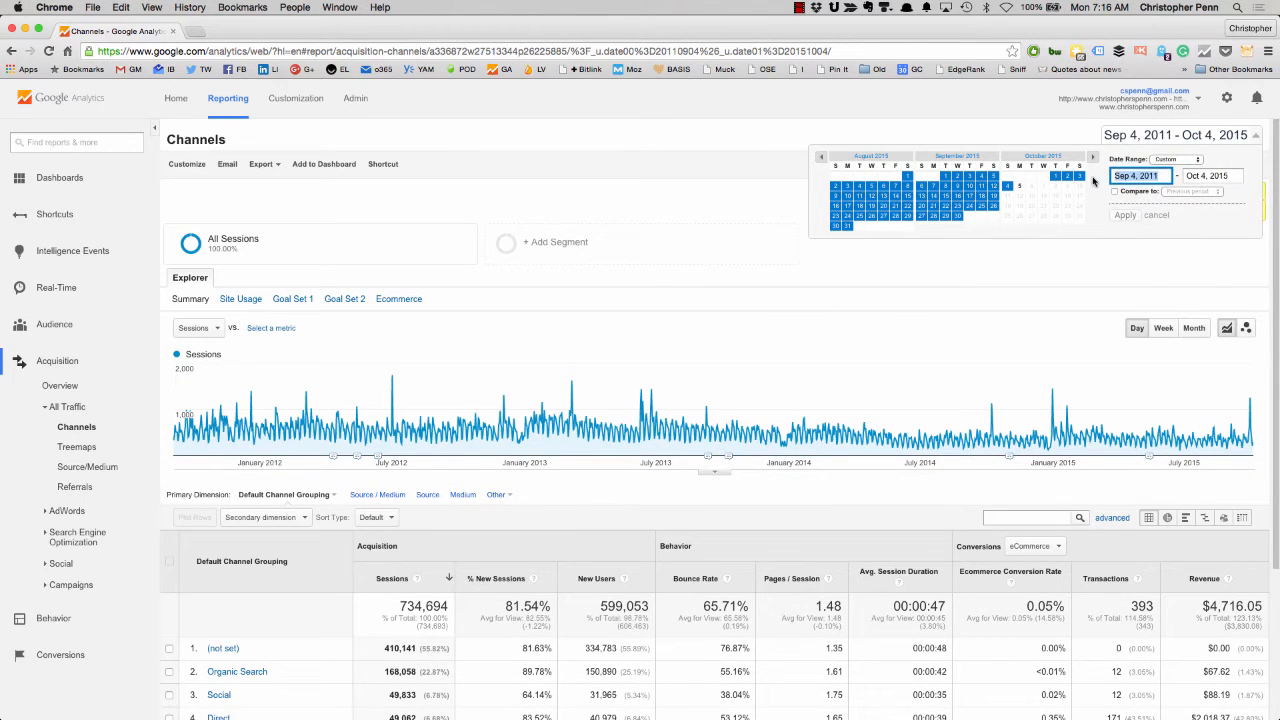
type("8/1/2013")
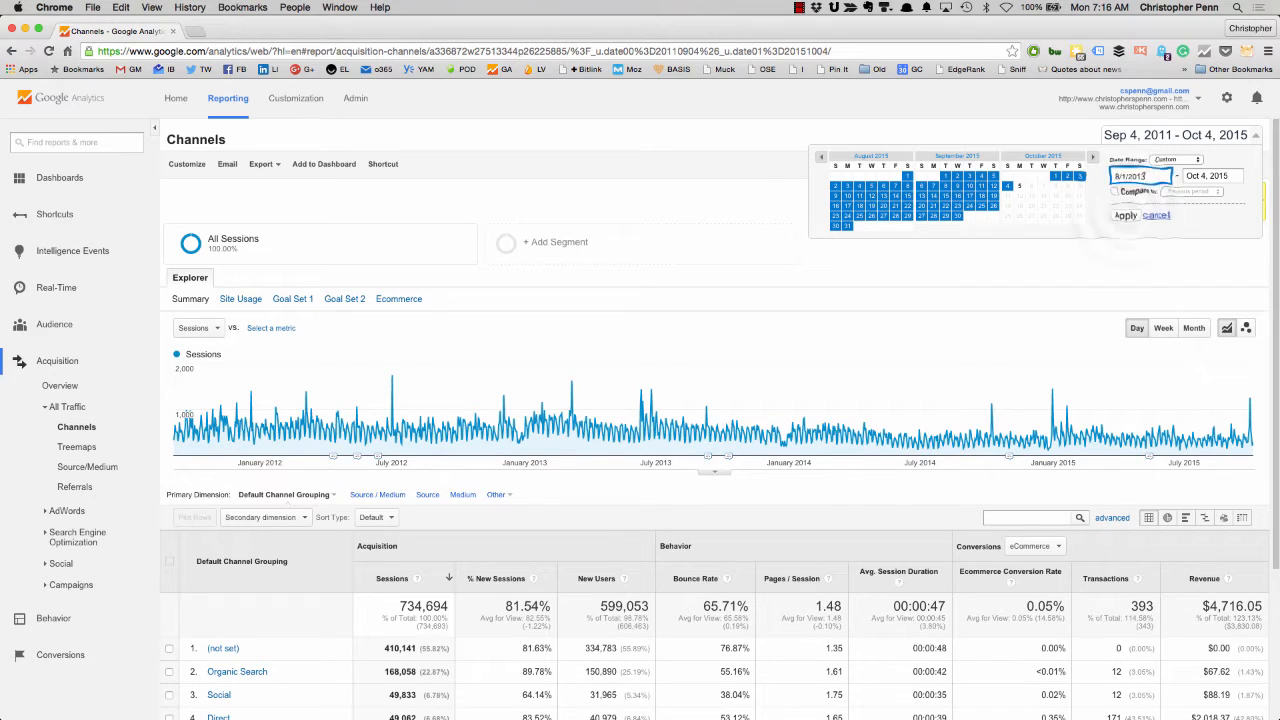
left_click(1125, 215)
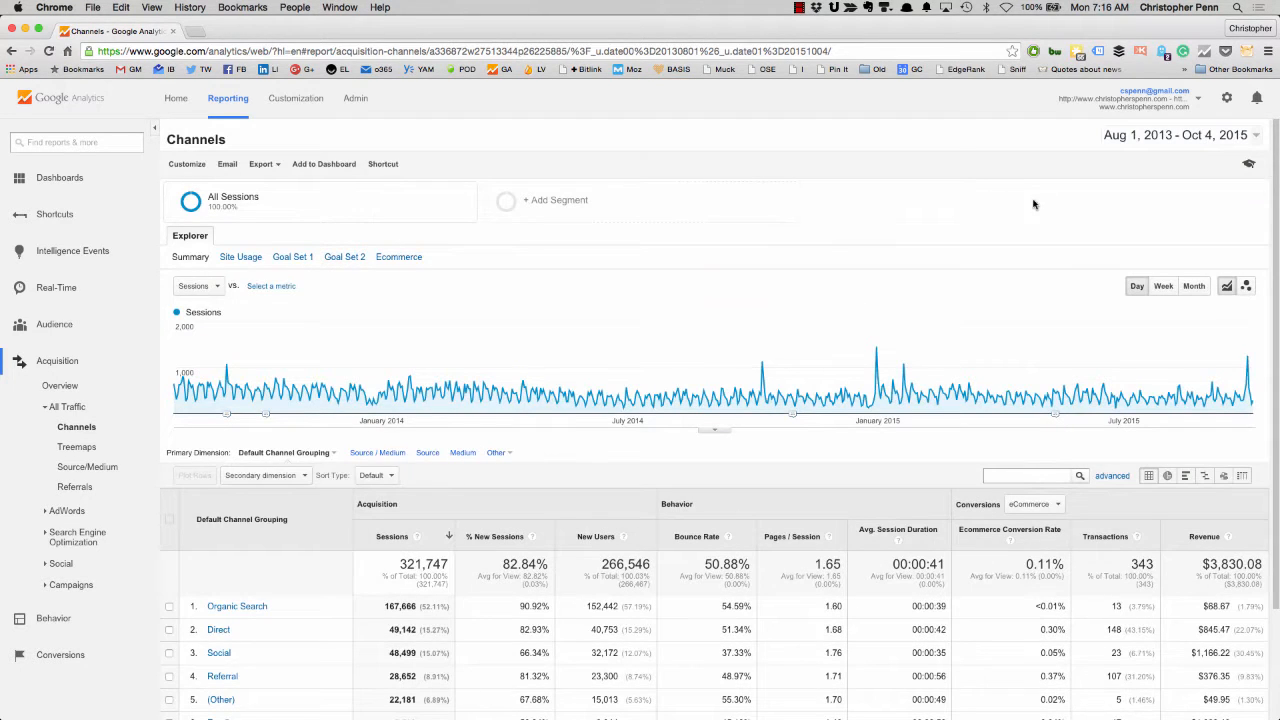
Step: Plot the Organic Search, Direct, Social, Referral, (Other) and Email channel rows on the sessions chart
scroll(797, 249, "down", 3)
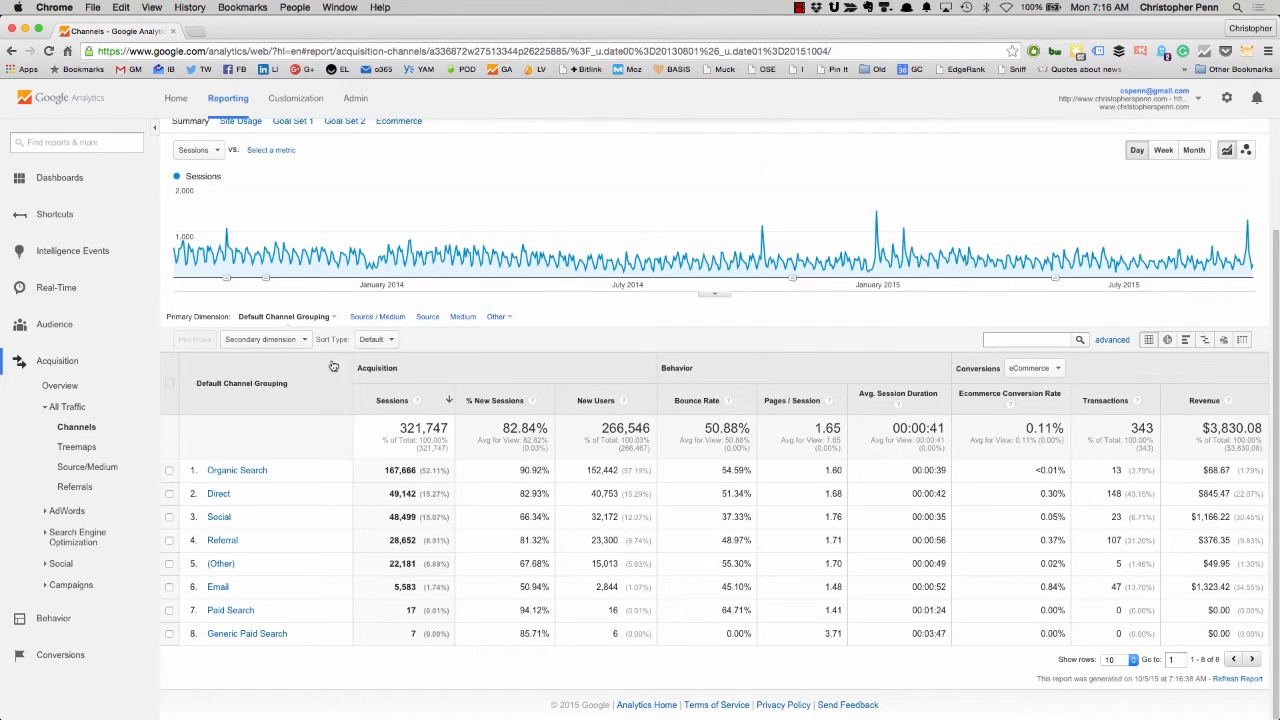
left_click(168, 390)
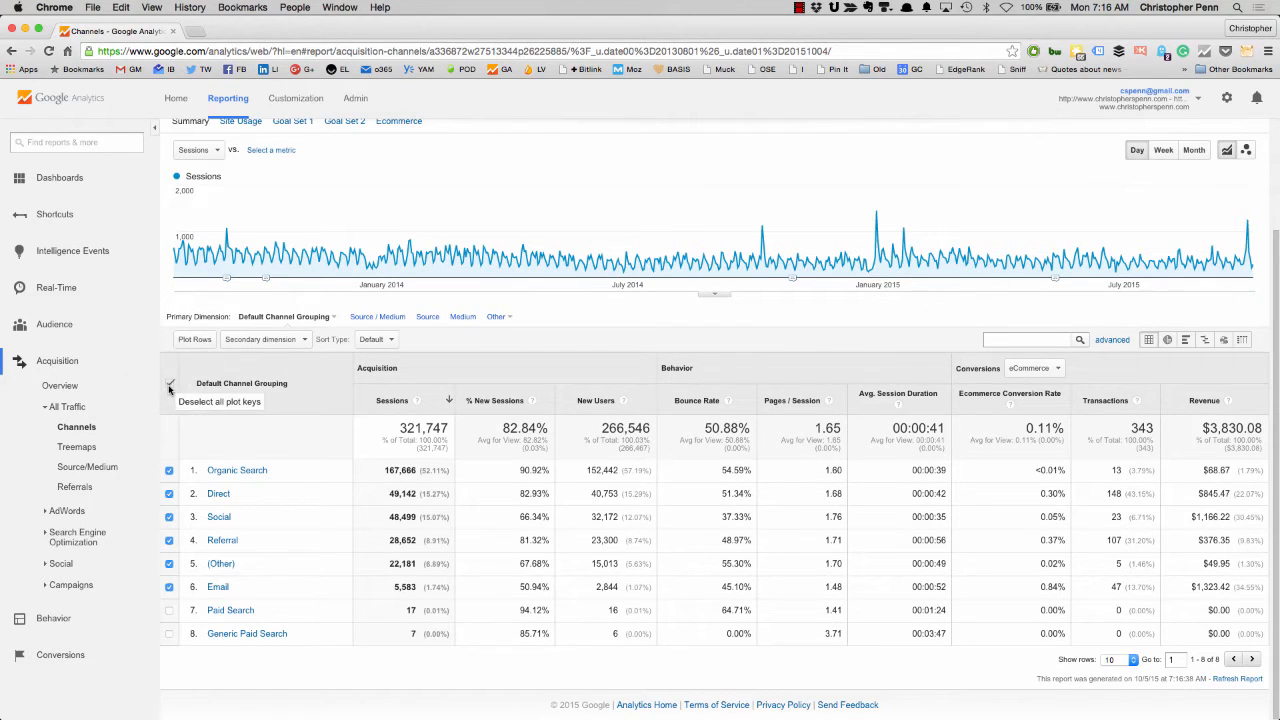
left_click(169, 565)
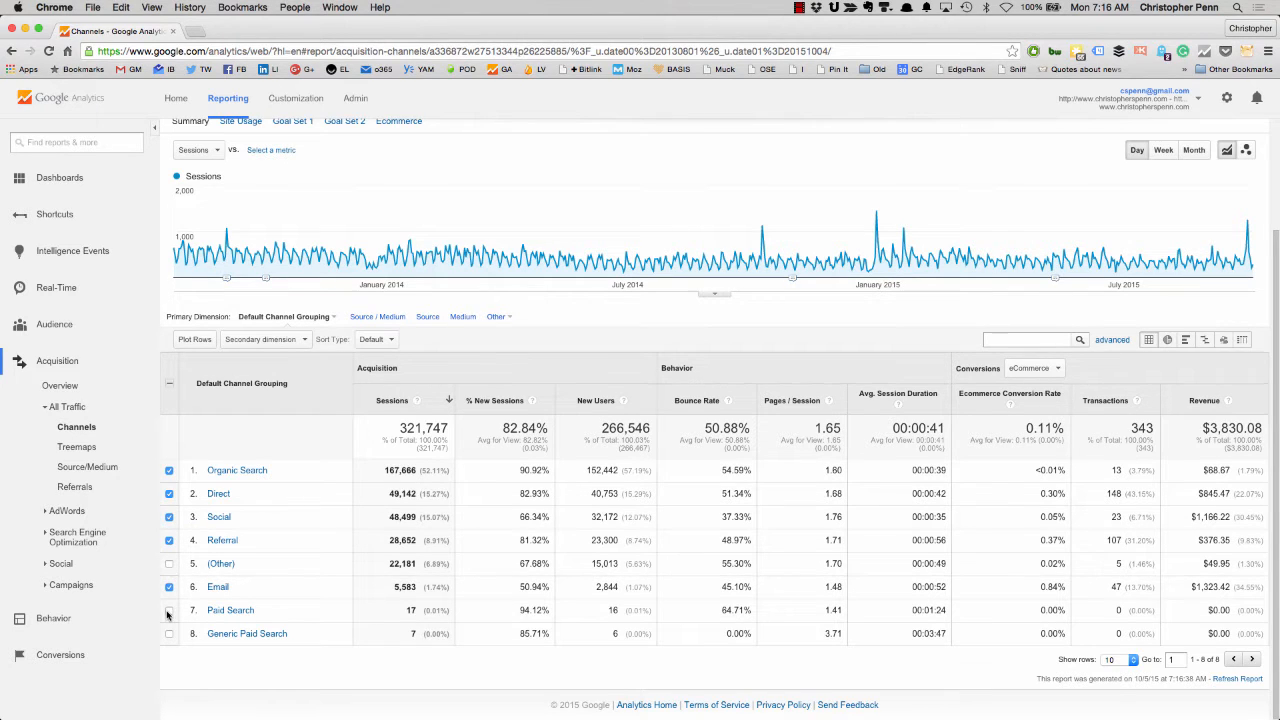
left_click(169, 564)
left_click(194, 339)
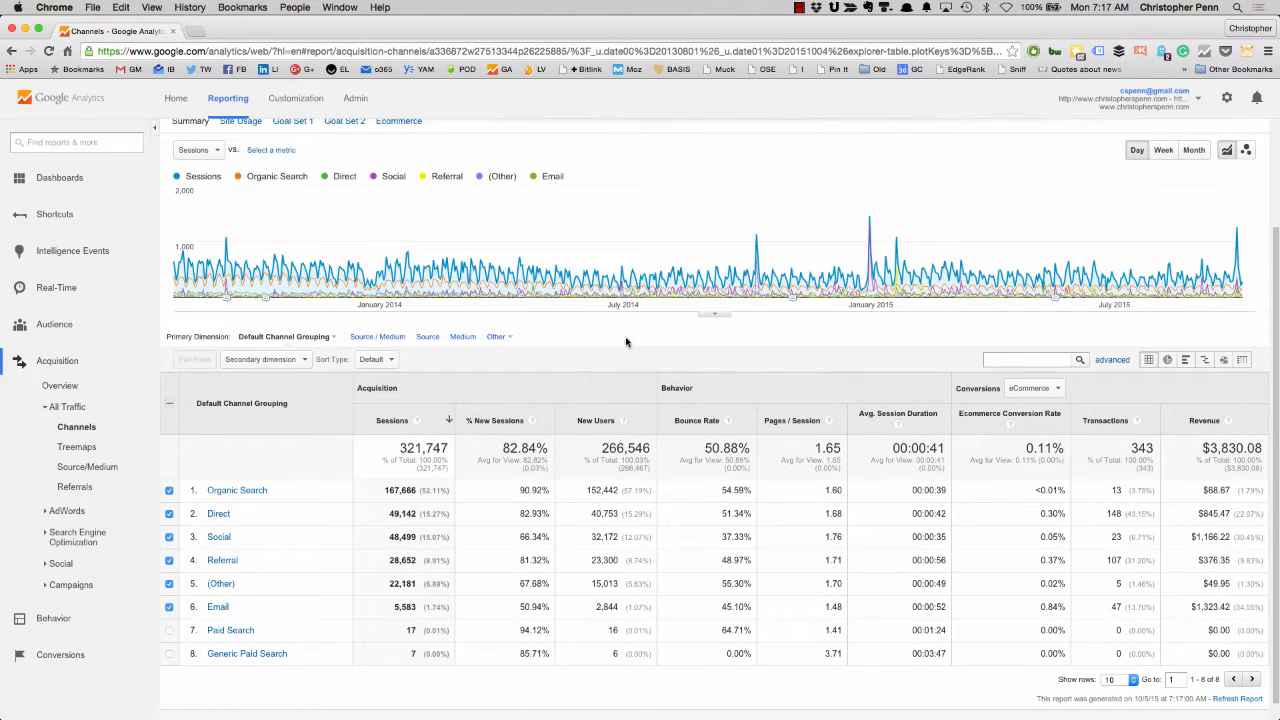
Step: Export the Channels report as Excel (XLSX), open the downloaded workbook in Excel and enlarge its window to fill the screen
scroll(503, 397, "up", 3)
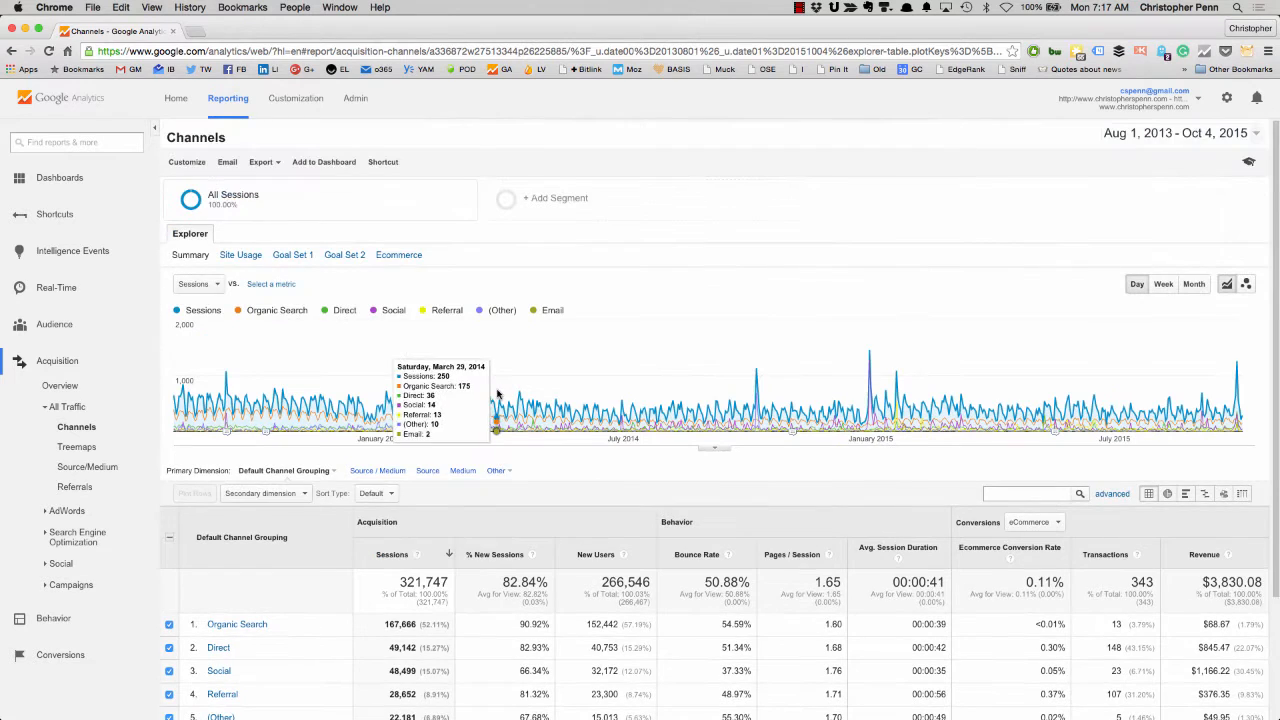
left_click(262, 166)
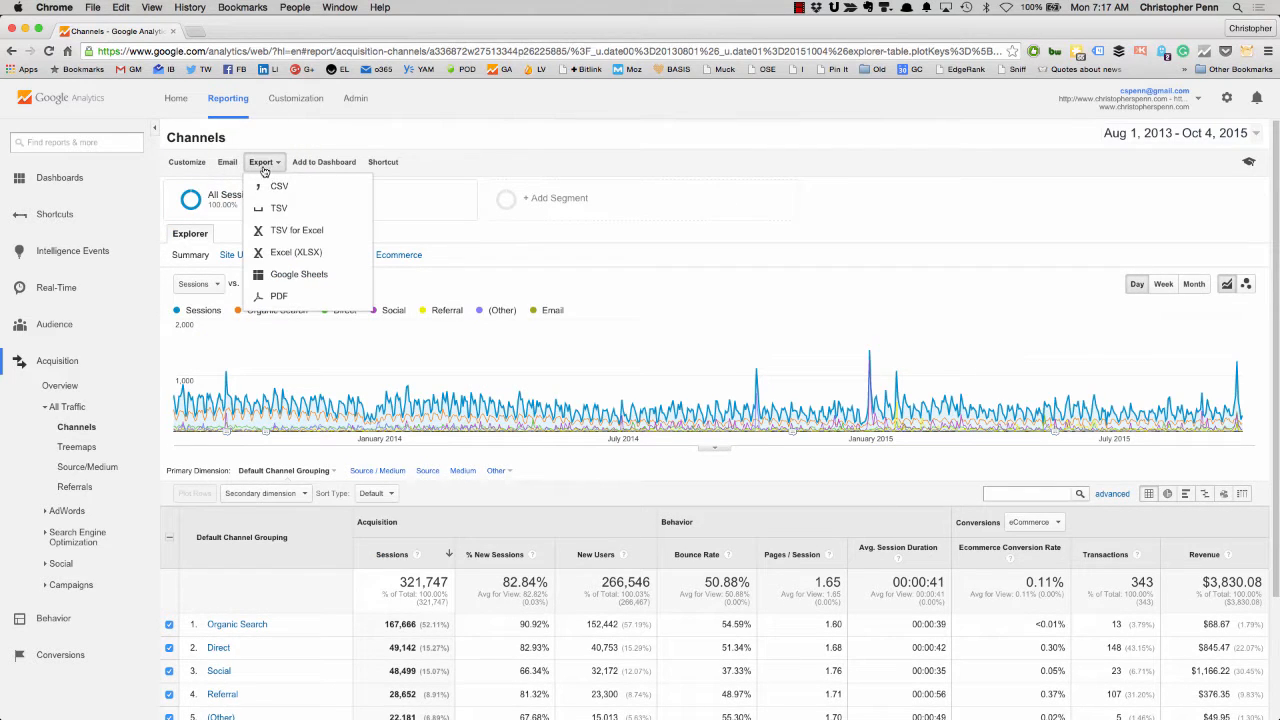
left_click(316, 255)
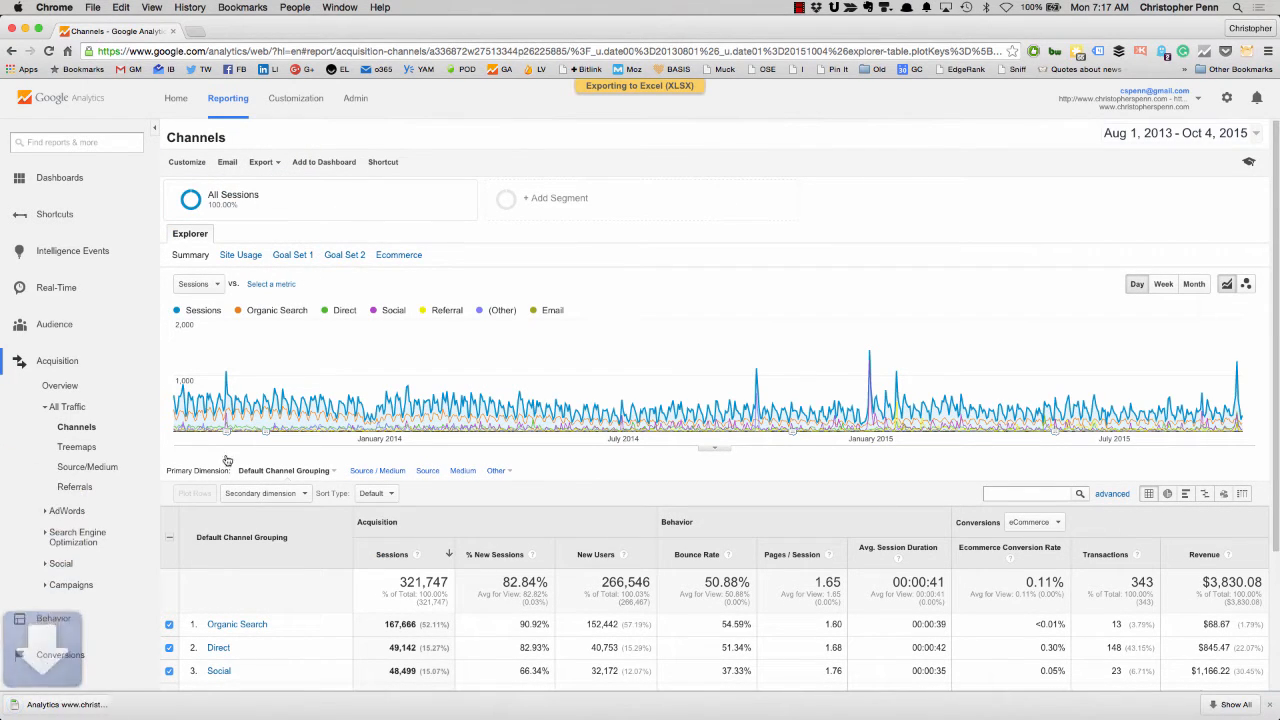
left_click(110, 713)
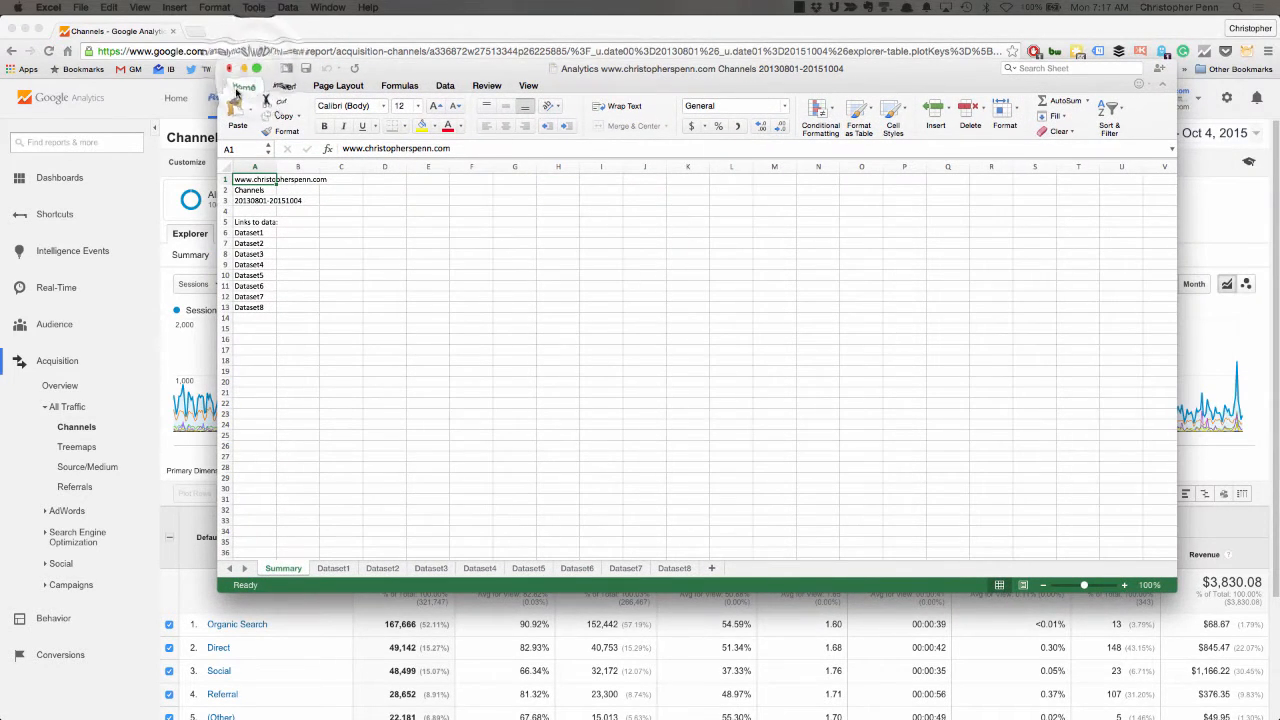
left_click(255, 68)
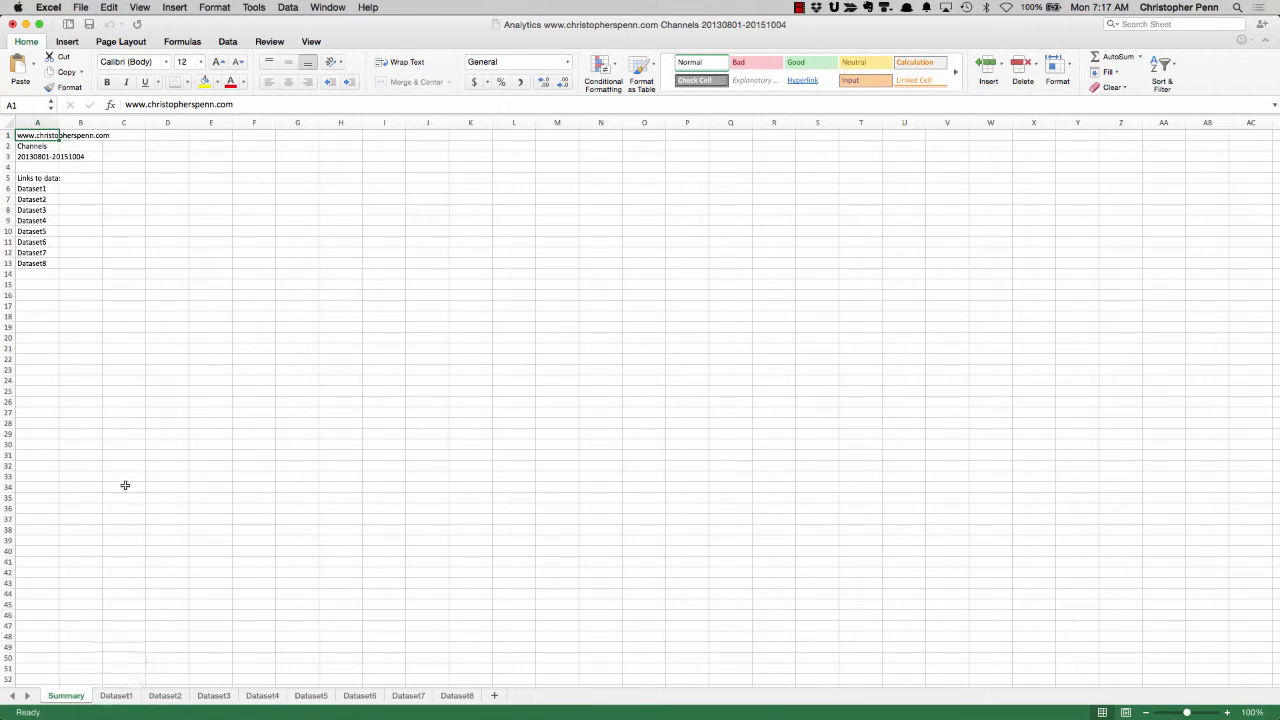
Step: On the Dataset1 sheet, fit column A to its contents and go through the listed channel names
left_click(115, 695)
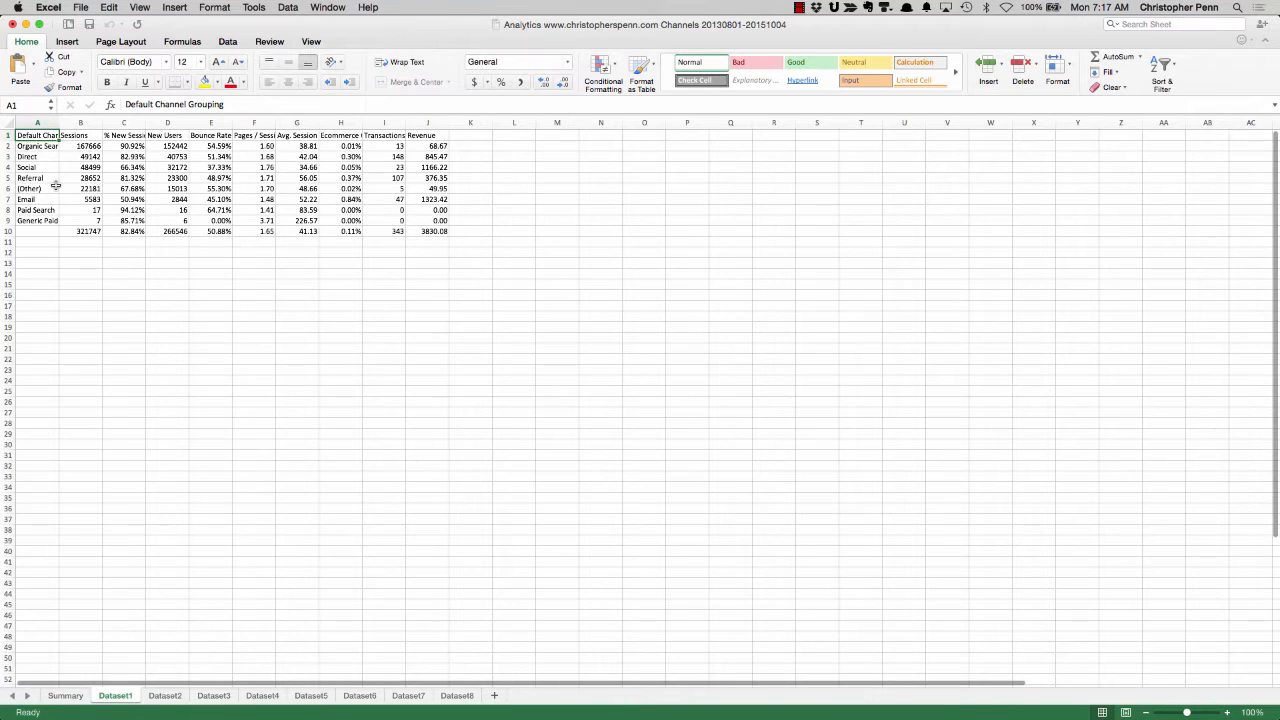
double_click(58, 122)
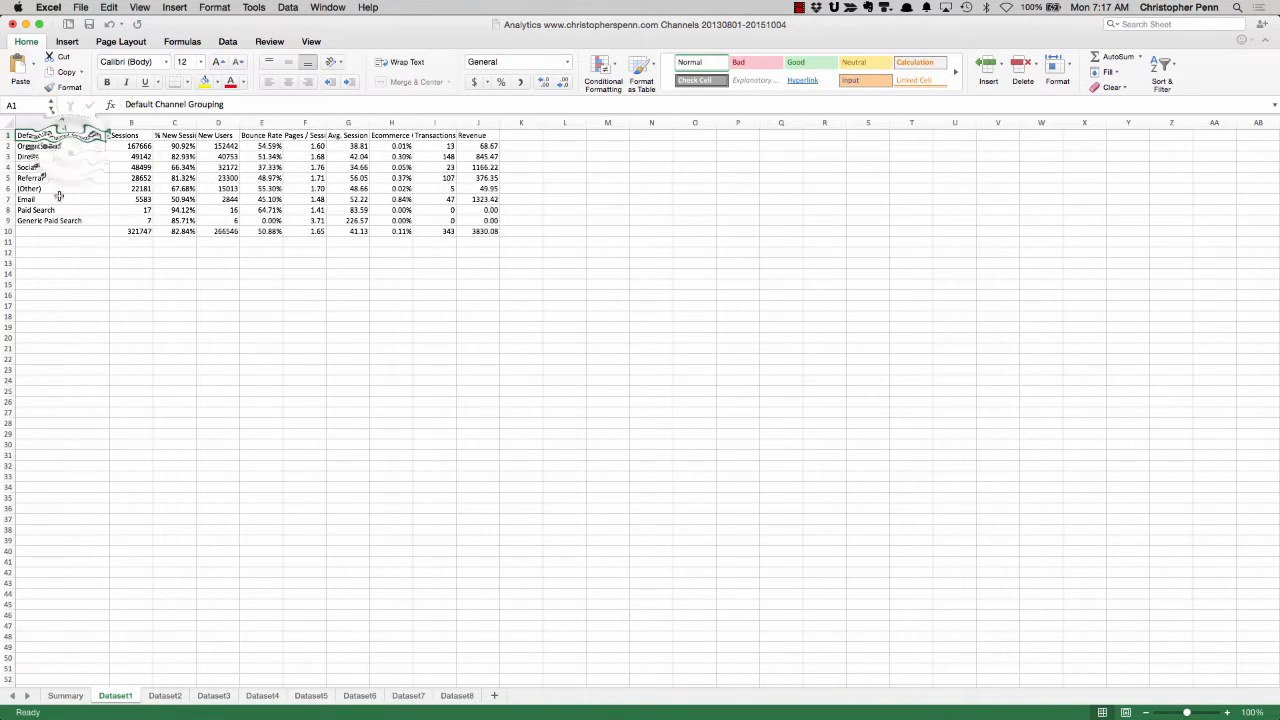
left_click(71, 147)
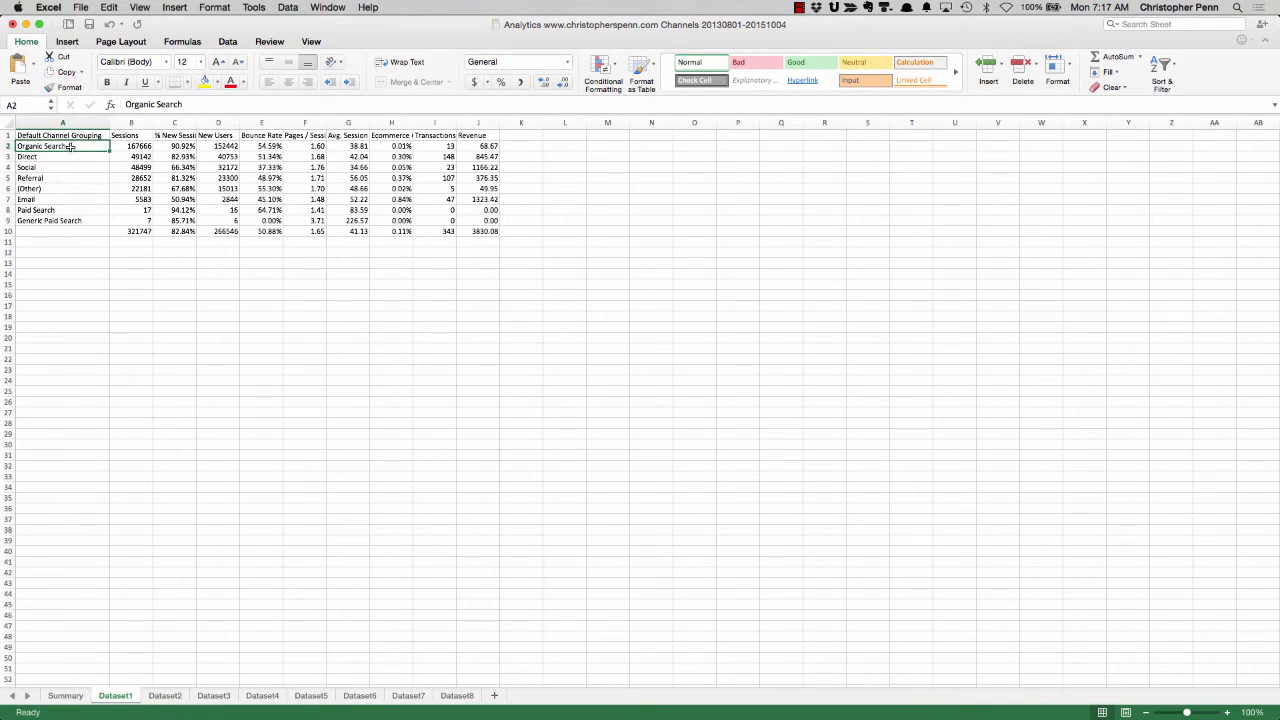
key("Down")
key("Down")
key("Down")
key("Down")
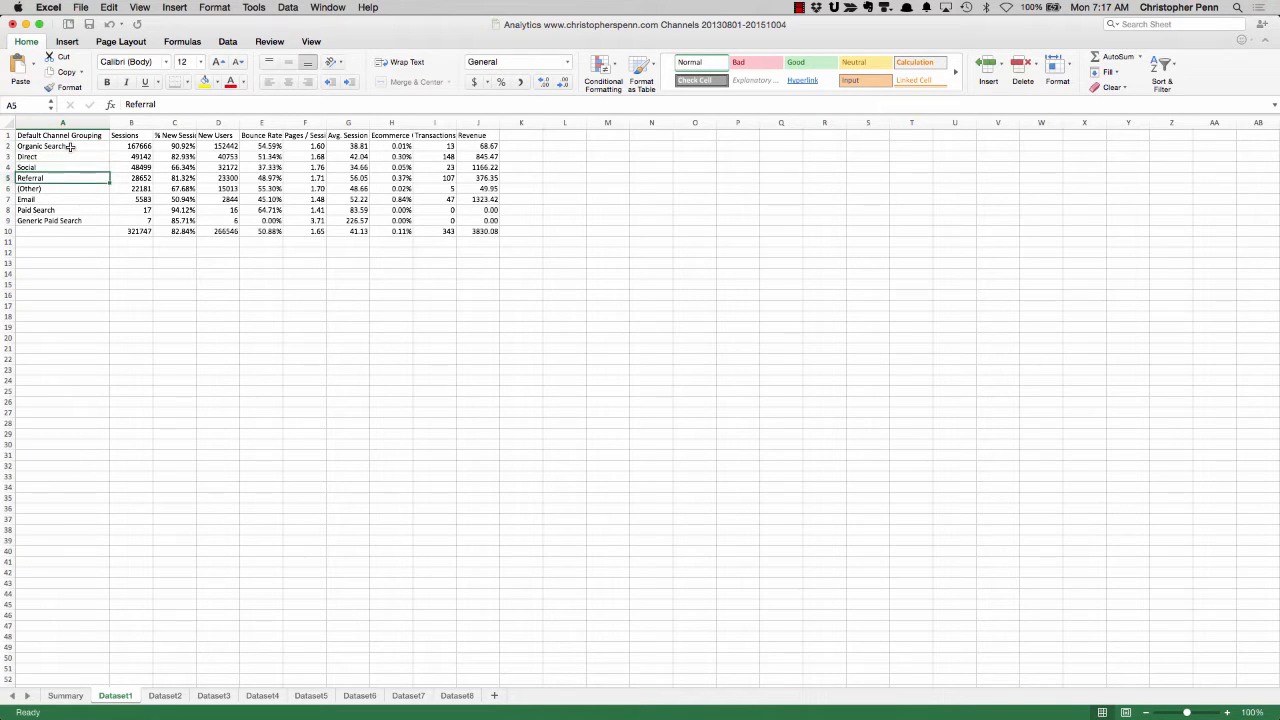
key("Down")
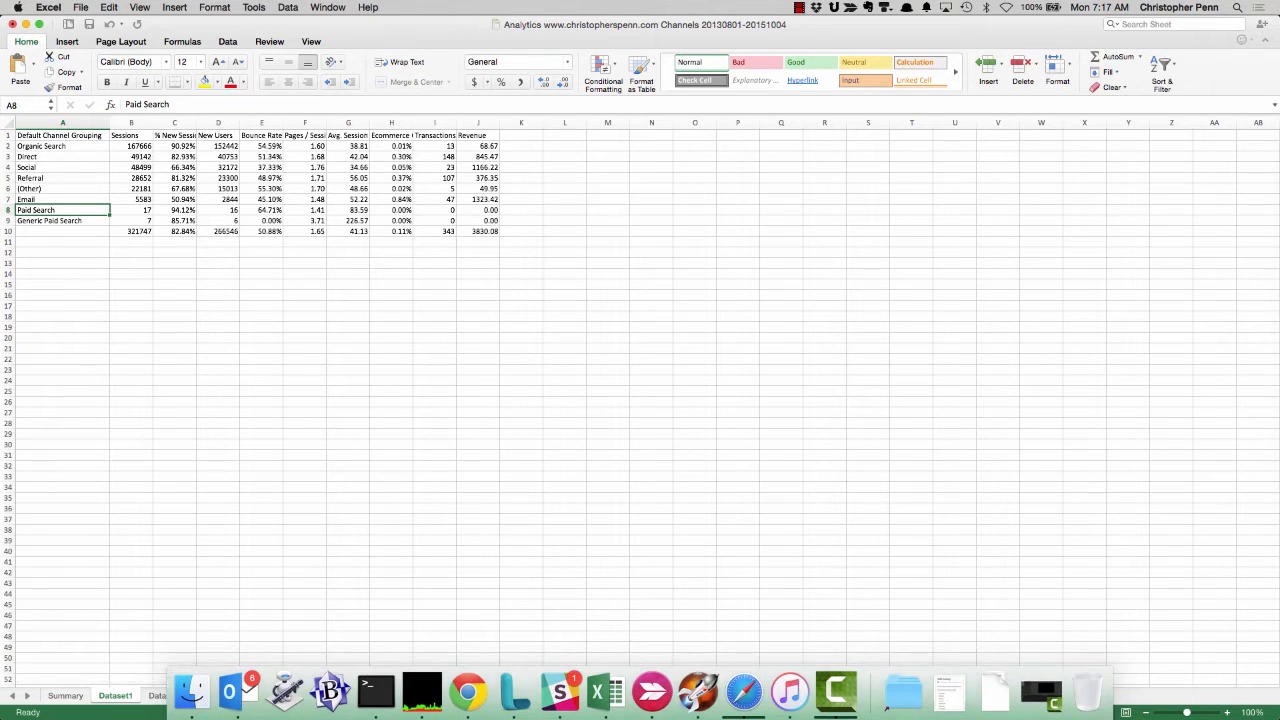
Step: Examine the daily sessions on the Dataset2 sheet and compare their total with the sessions total in the Google Analytics Channels report
left_click(165, 695)
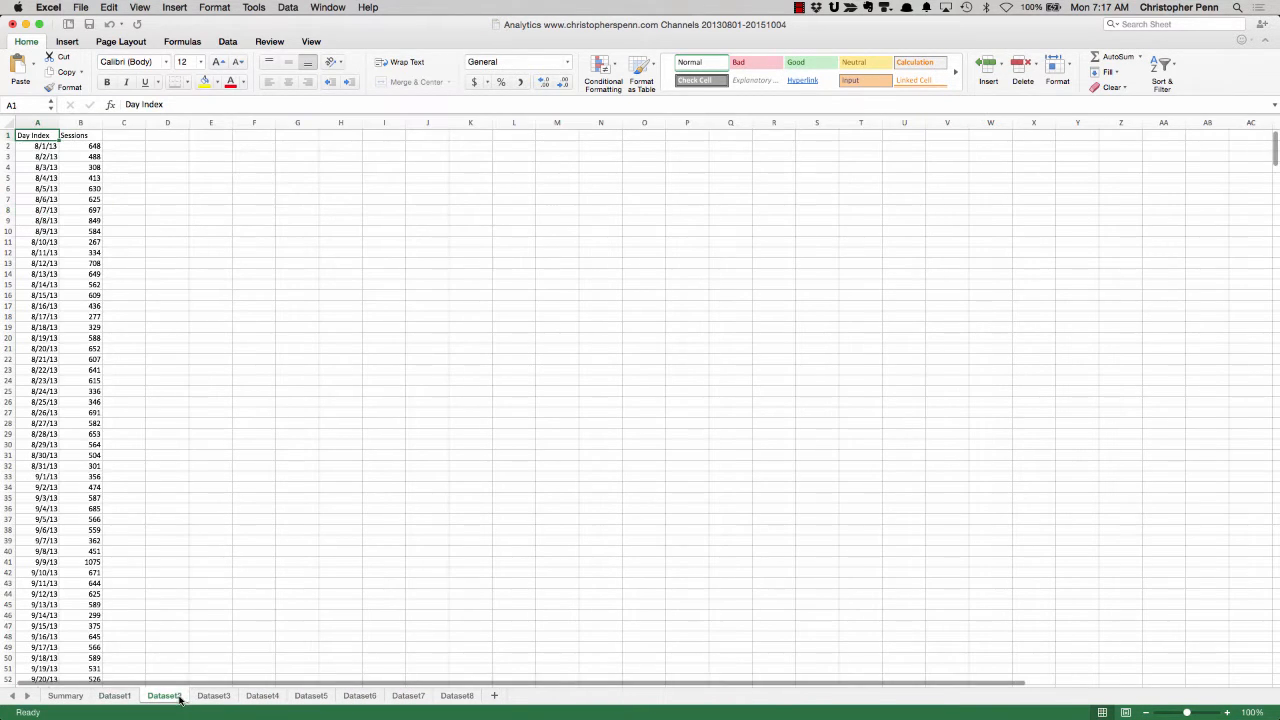
scroll(141, 461, "down", 20)
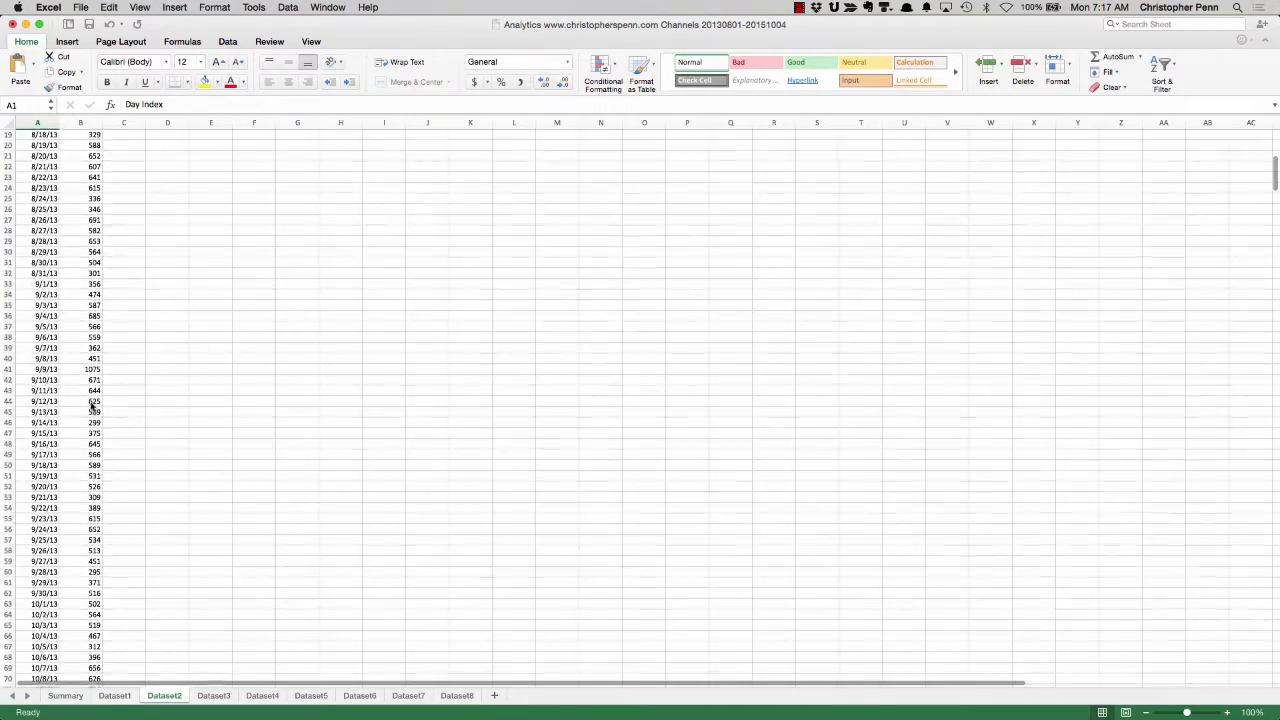
scroll(92, 404, "down", 20)
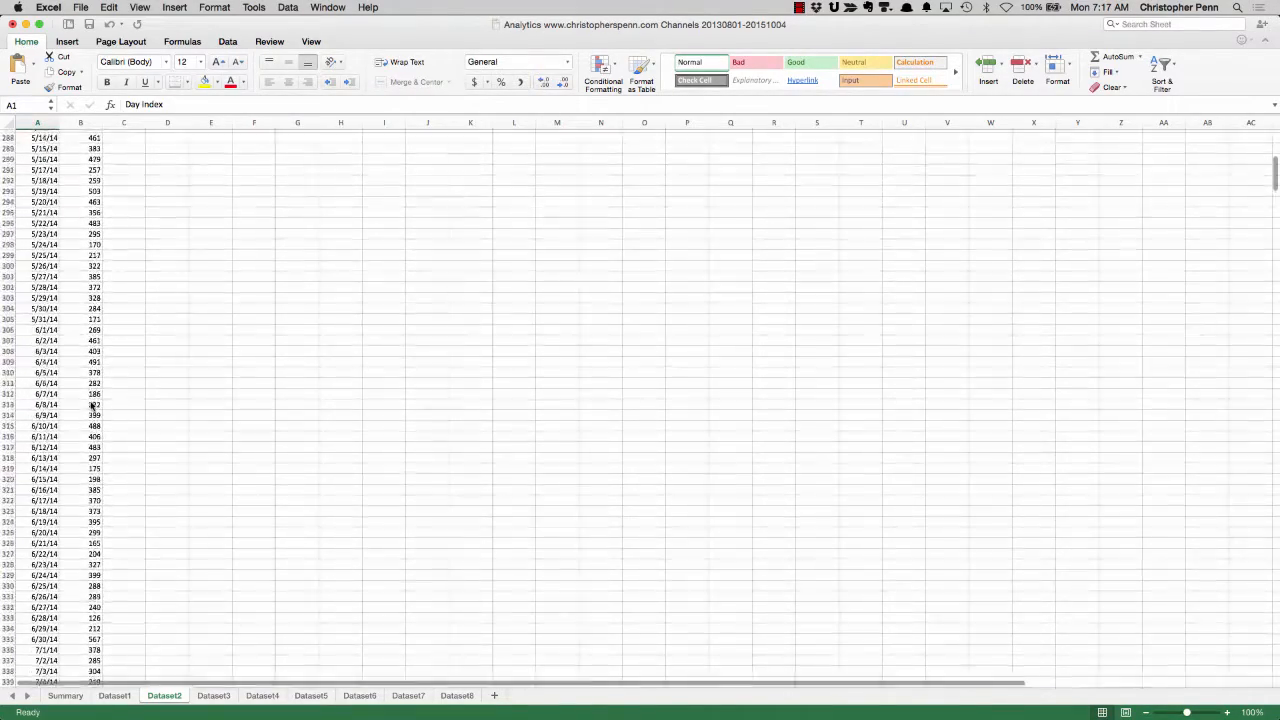
scroll(92, 406, "down", 20)
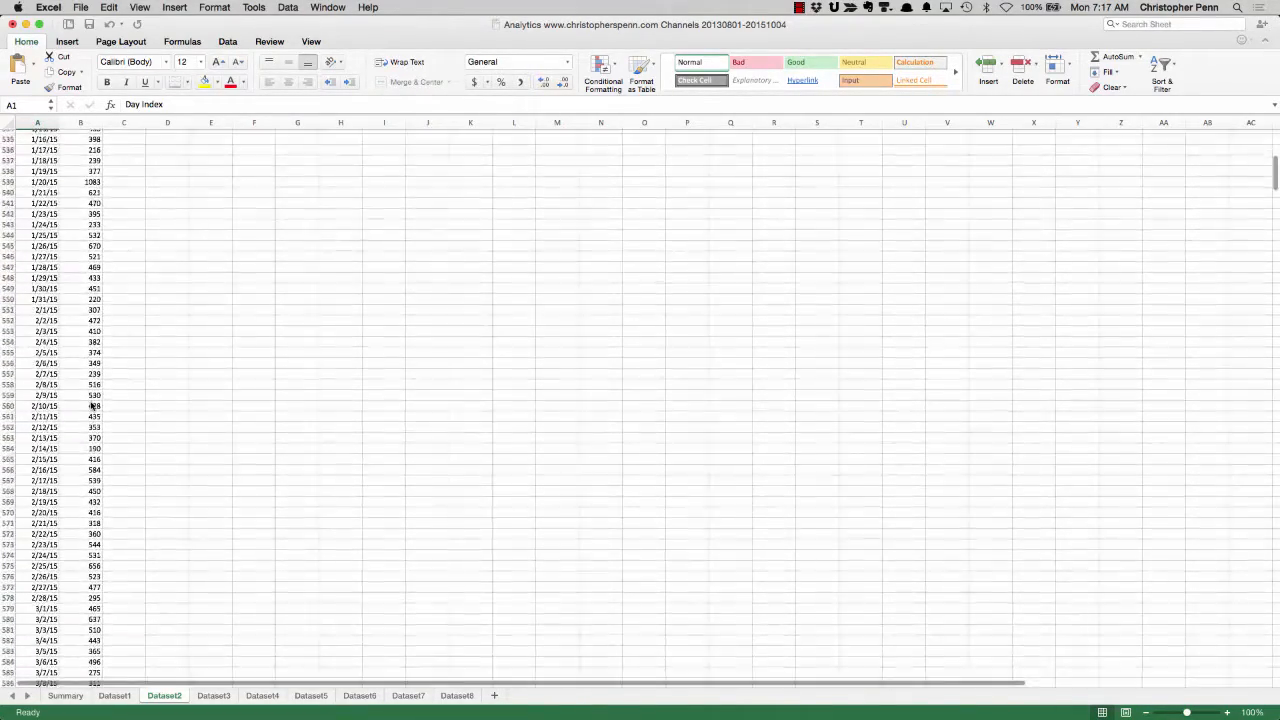
scroll(92, 406, "down", 20)
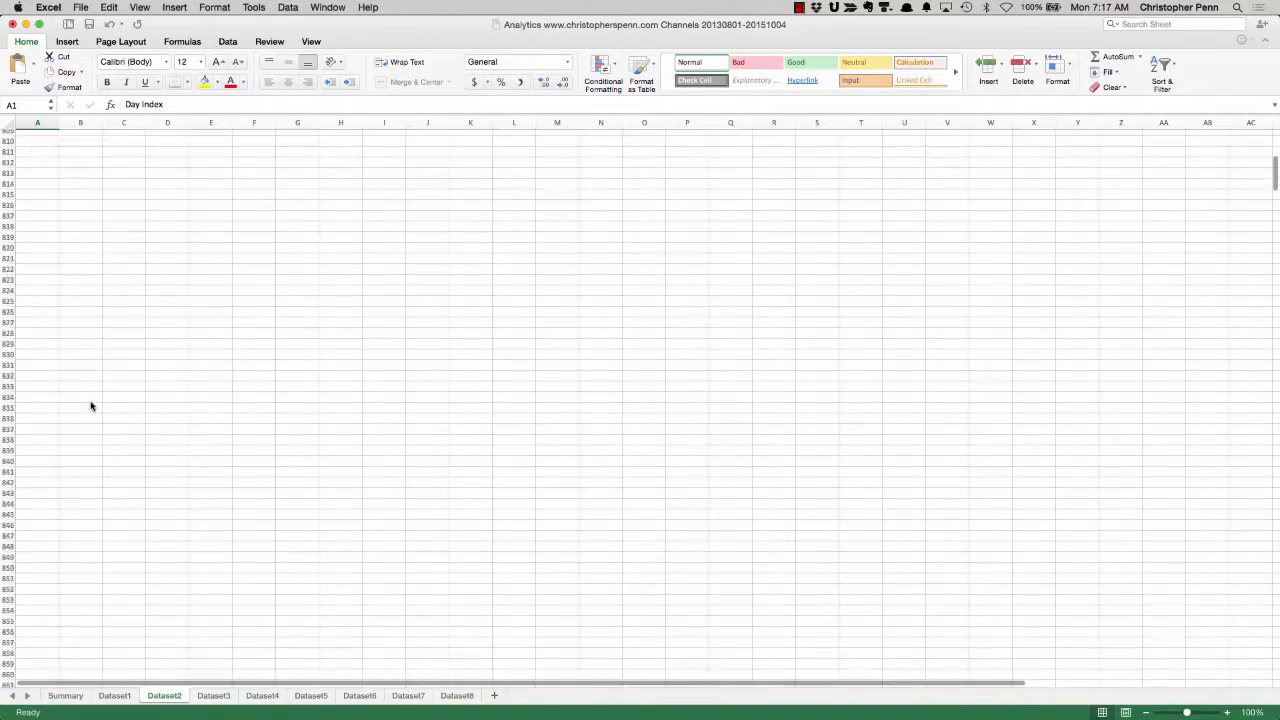
scroll(92, 406, "up", 8)
left_click(80, 262)
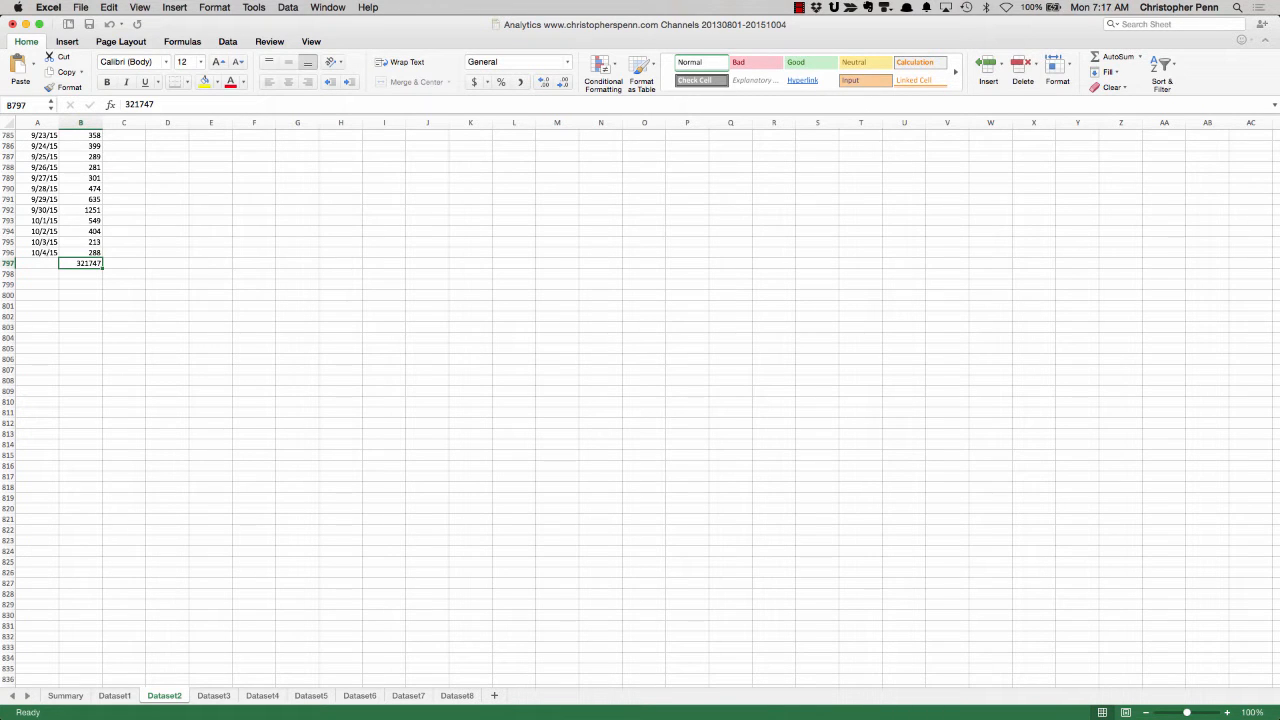
key("super+Tab")
scroll(564, 404, "down", 1)
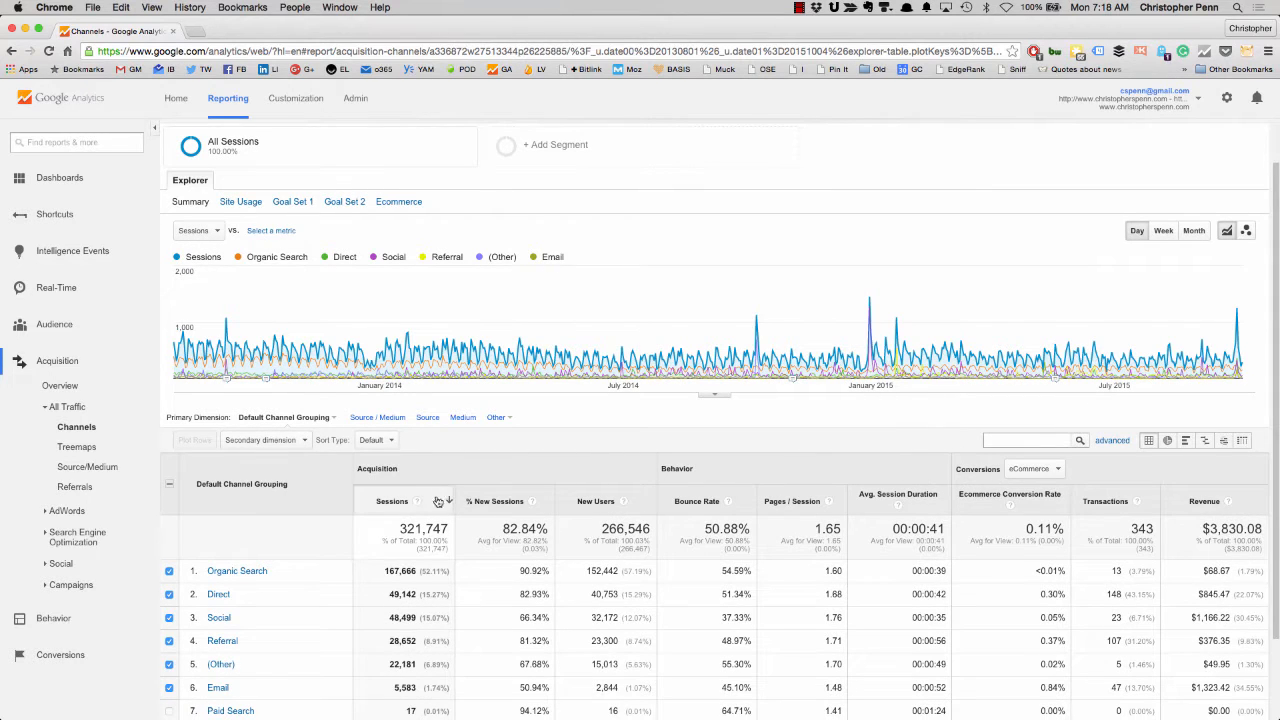
key("super+Tab")
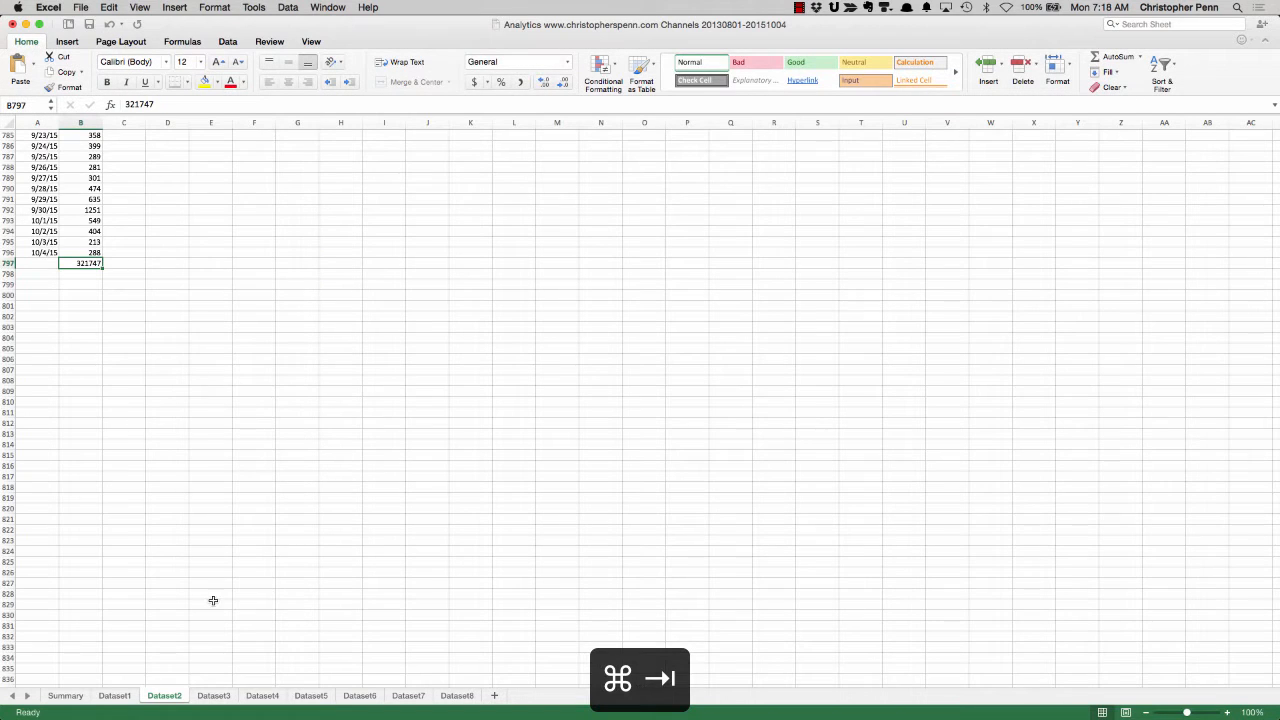
Step: Check the sessions total at the end of the Dataset3 sheet against the channel figures in Google Analytics
left_click(205, 696)
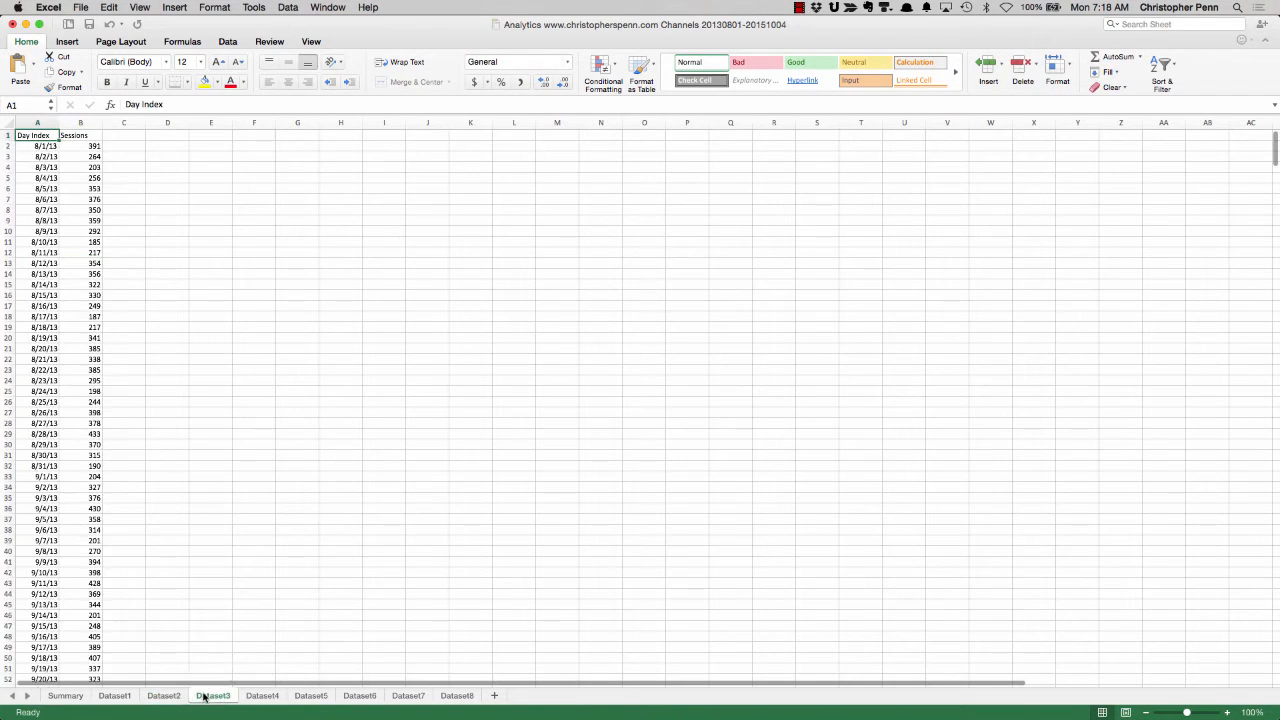
left_click(94, 332)
key("super+Down")
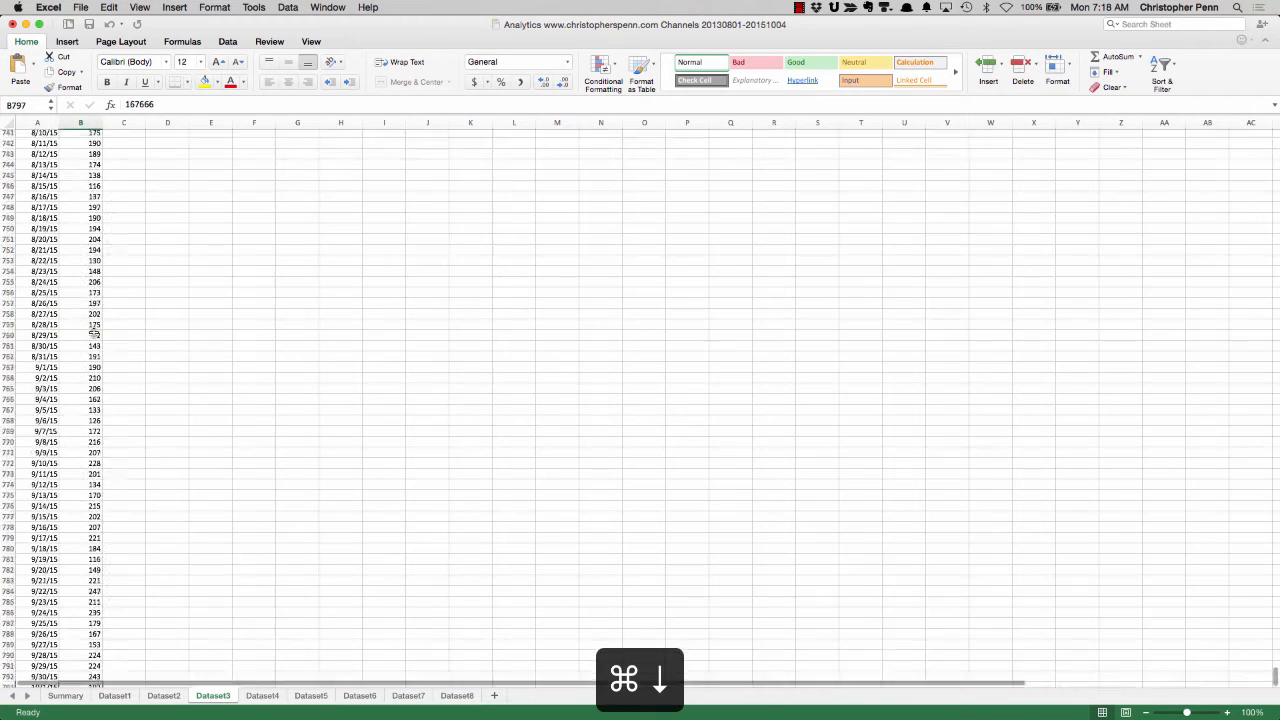
key("super+Tab")
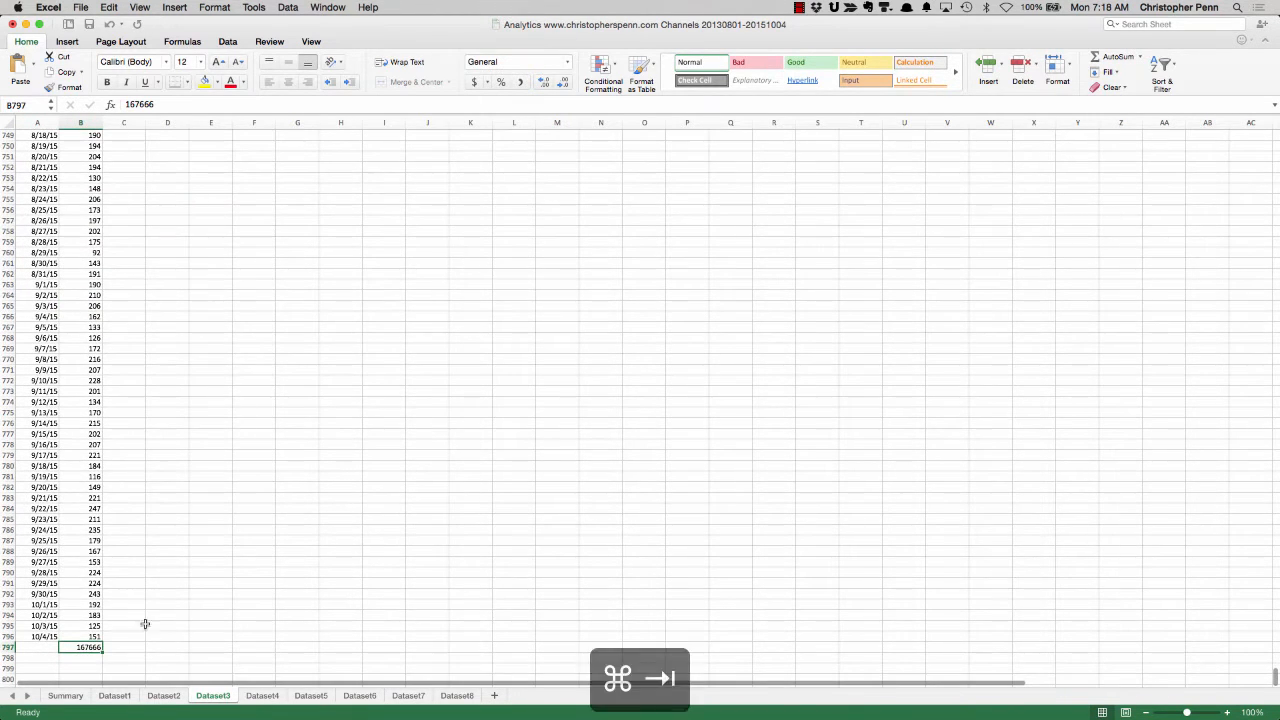
key("super+Tab")
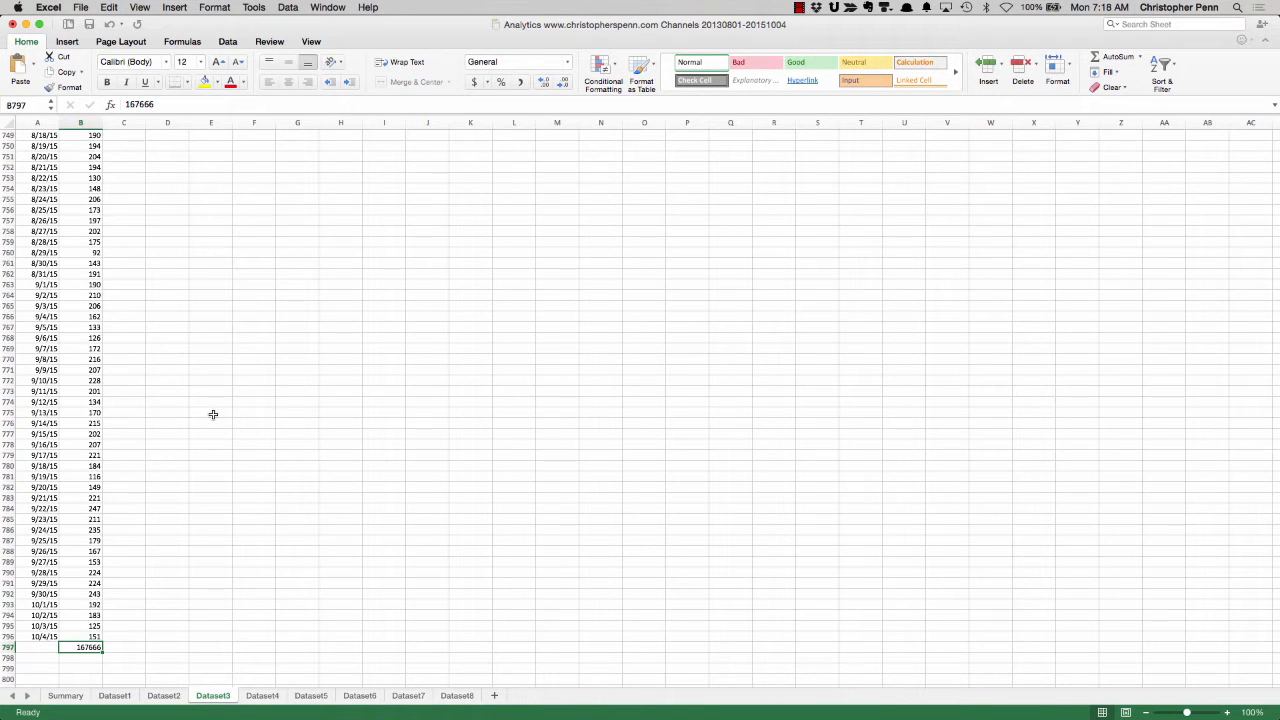
Step: Rename the Sessions header in cell B1 of the Dataset3 sheet to Organic Search
key("super+Up")
type("Or")
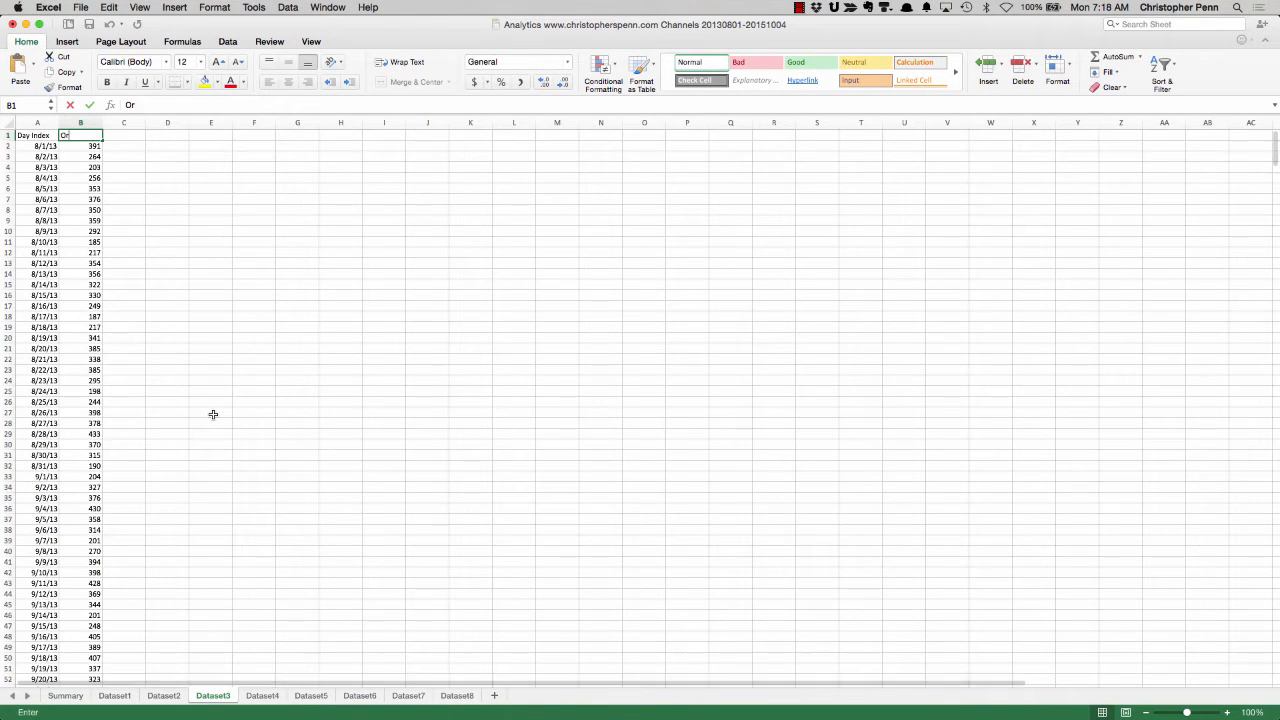
type("ganic Search")
key("Return")
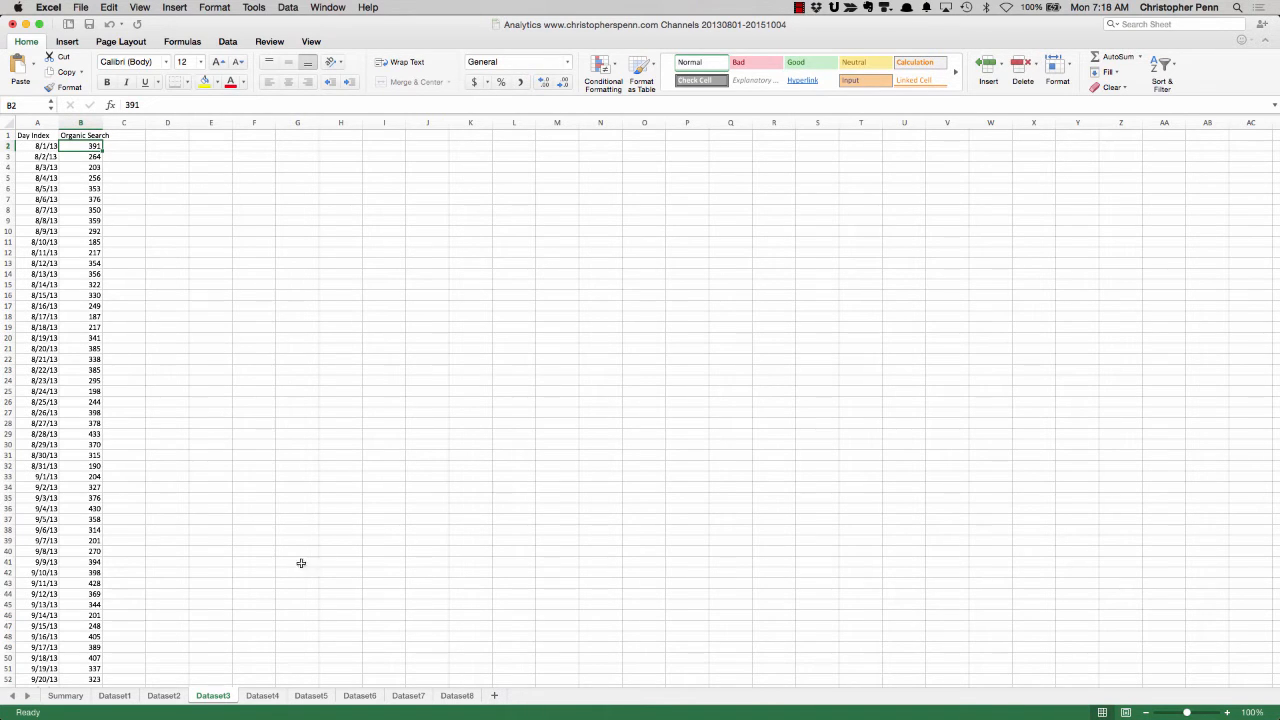
Step: Open the Dataset4 sheet of the daily export, and close that workbook
left_click(262, 695)
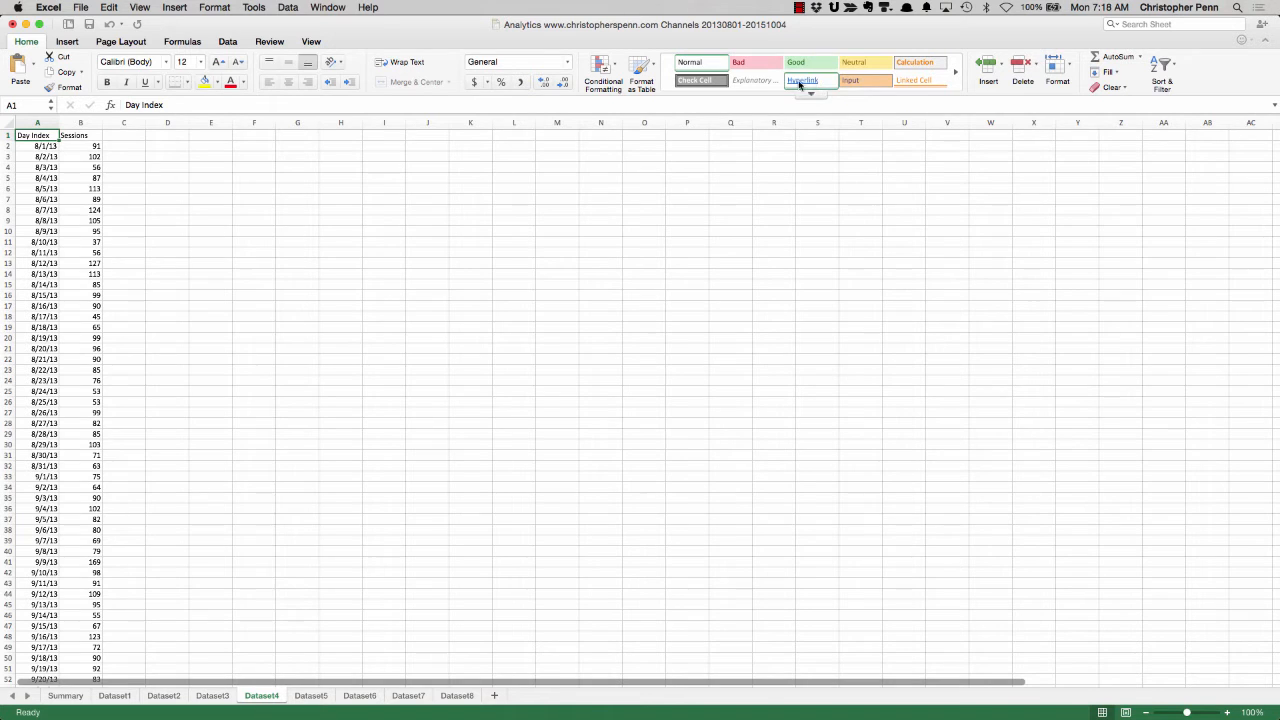
left_click(12, 23)
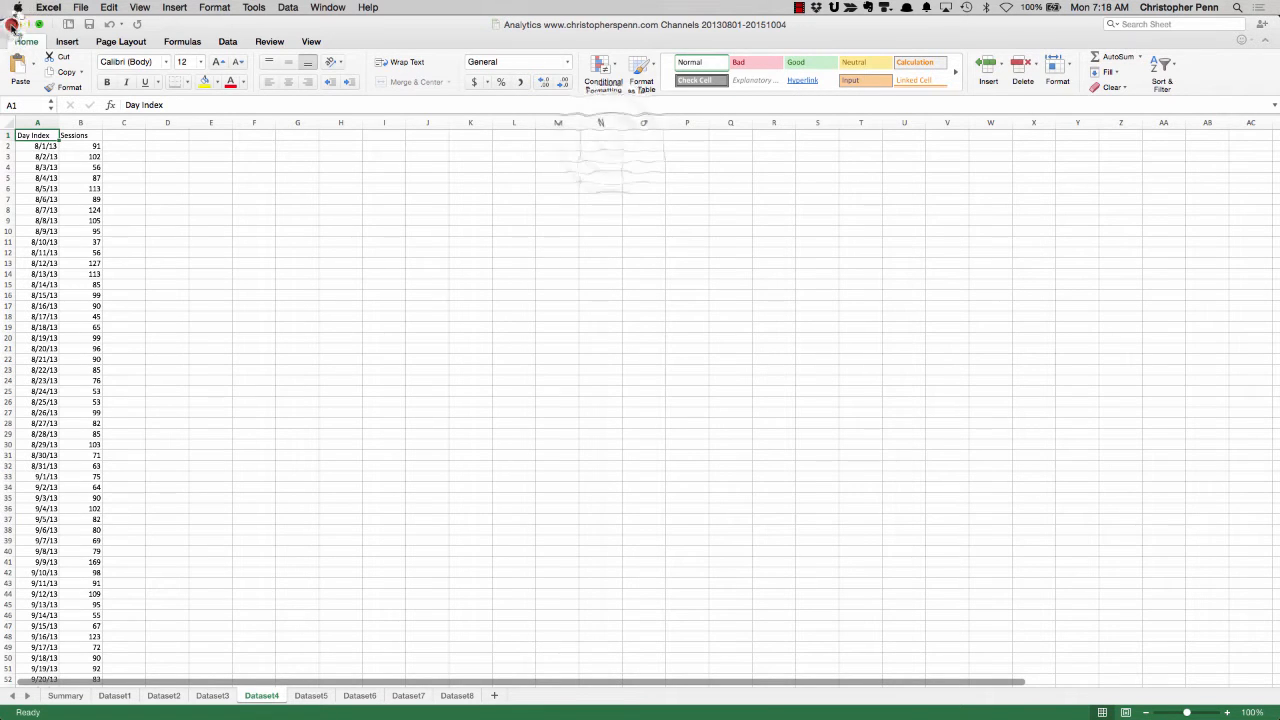
left_click(610, 133)
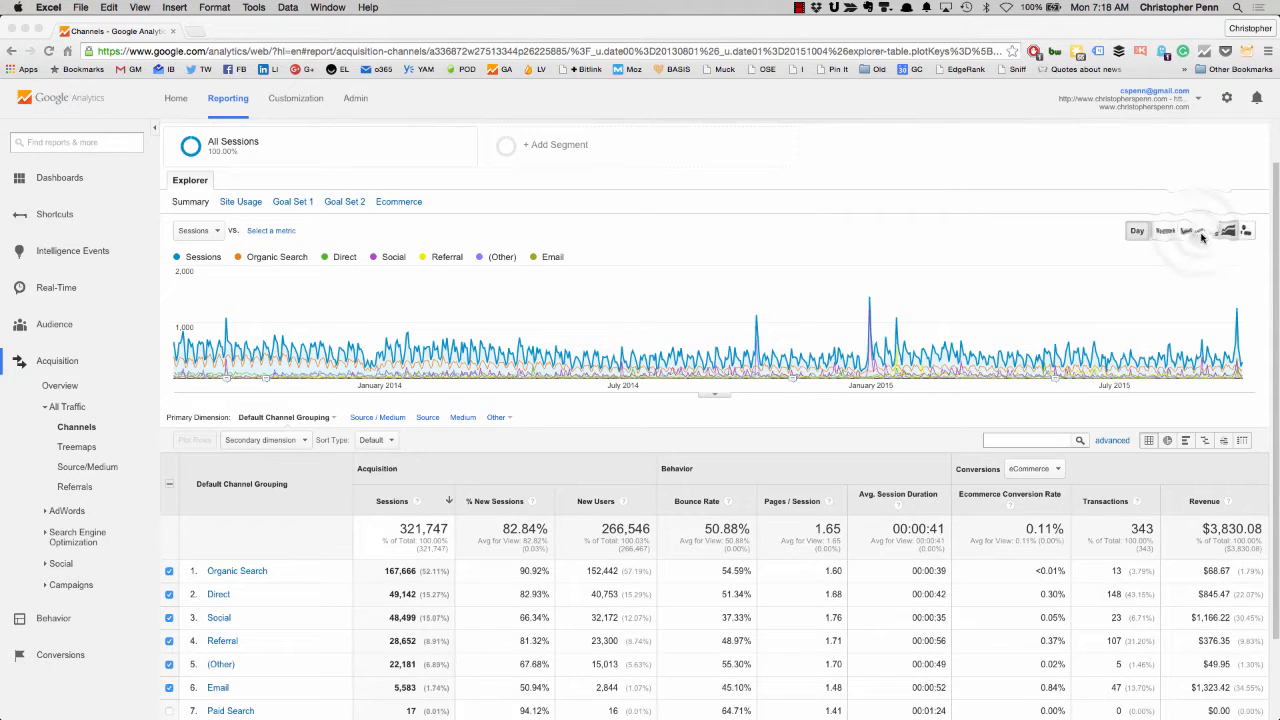
Step: In the Google Analytics Channels report, set the graph interval to Month and export the report as Excel (XLSX)
left_click(1196, 232)
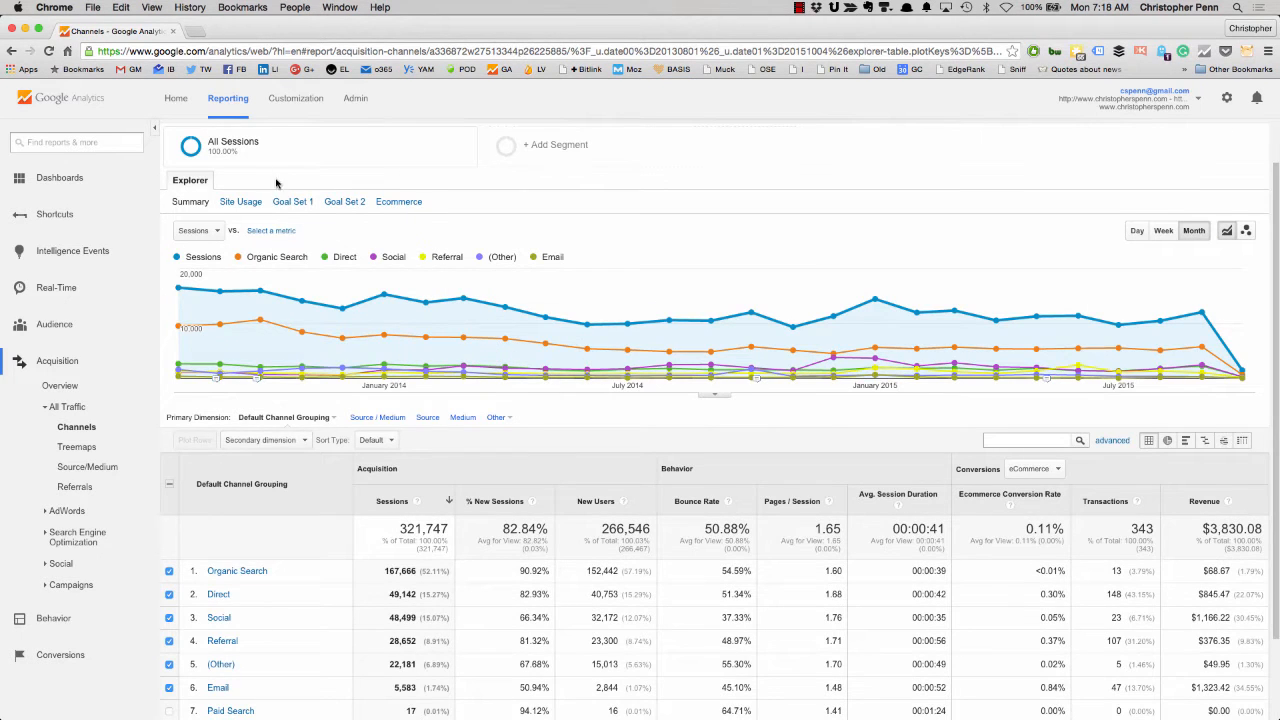
scroll(265, 195, "up", 1)
left_click(264, 164)
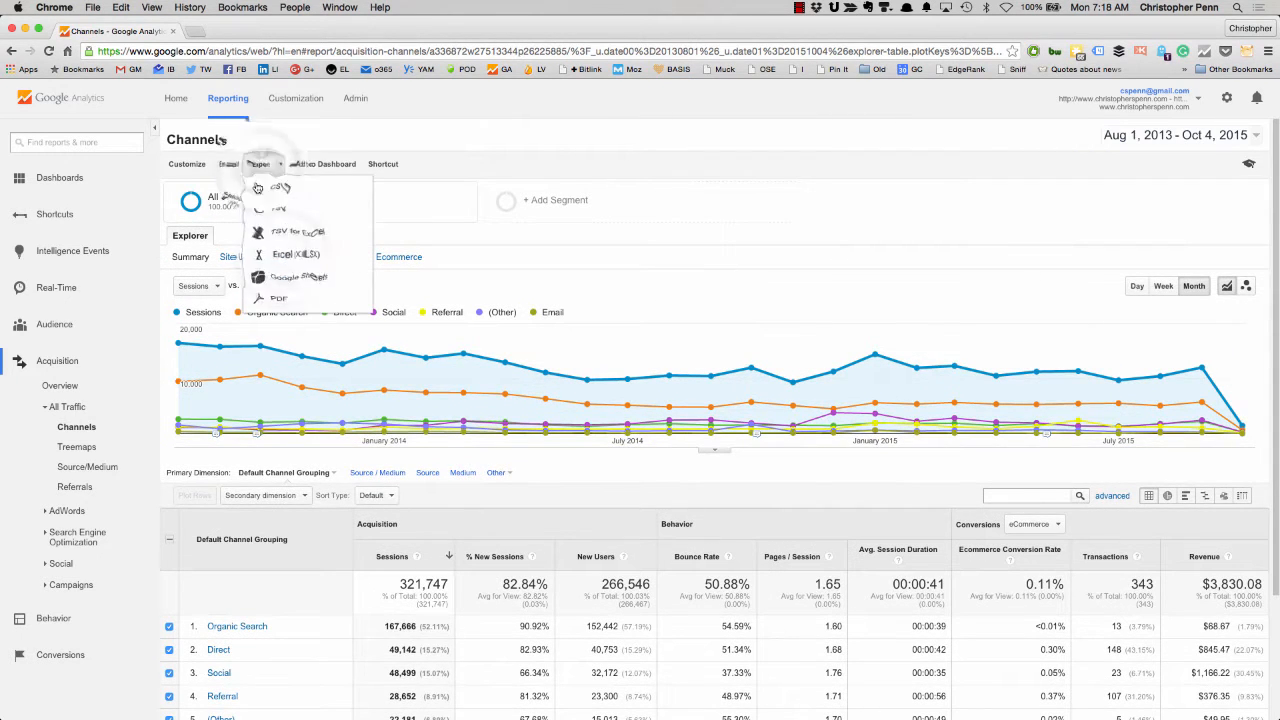
left_click(285, 254)
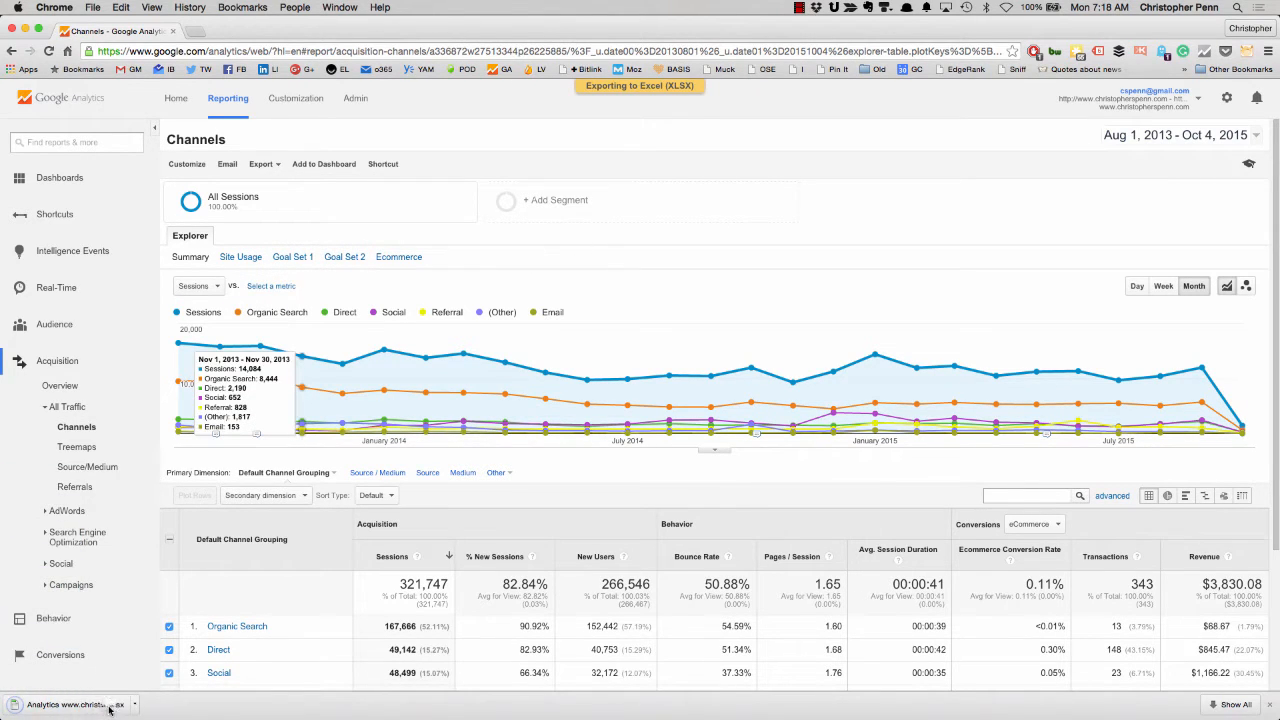
Step: Open the downloaded monthly workbook in Excel, enlarge its window and go to the Dataset3 sheet
left_click(109, 707)
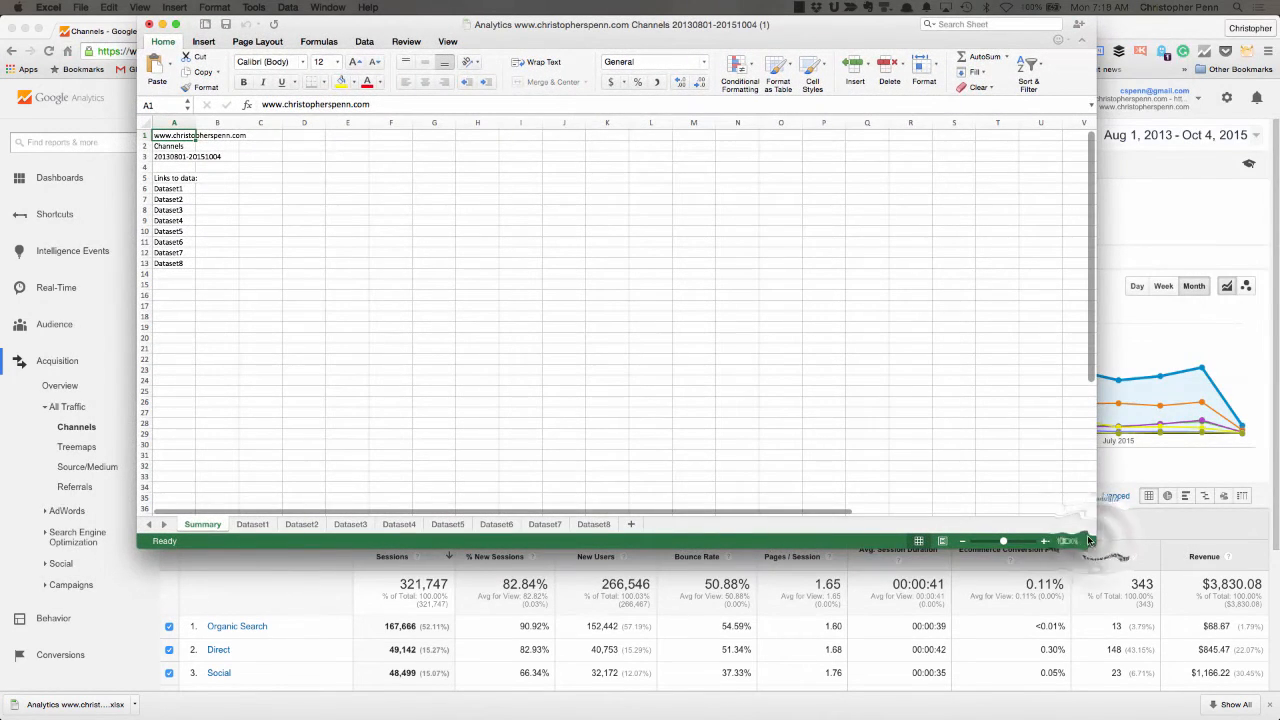
left_click_drag(1089, 540, 1196, 646)
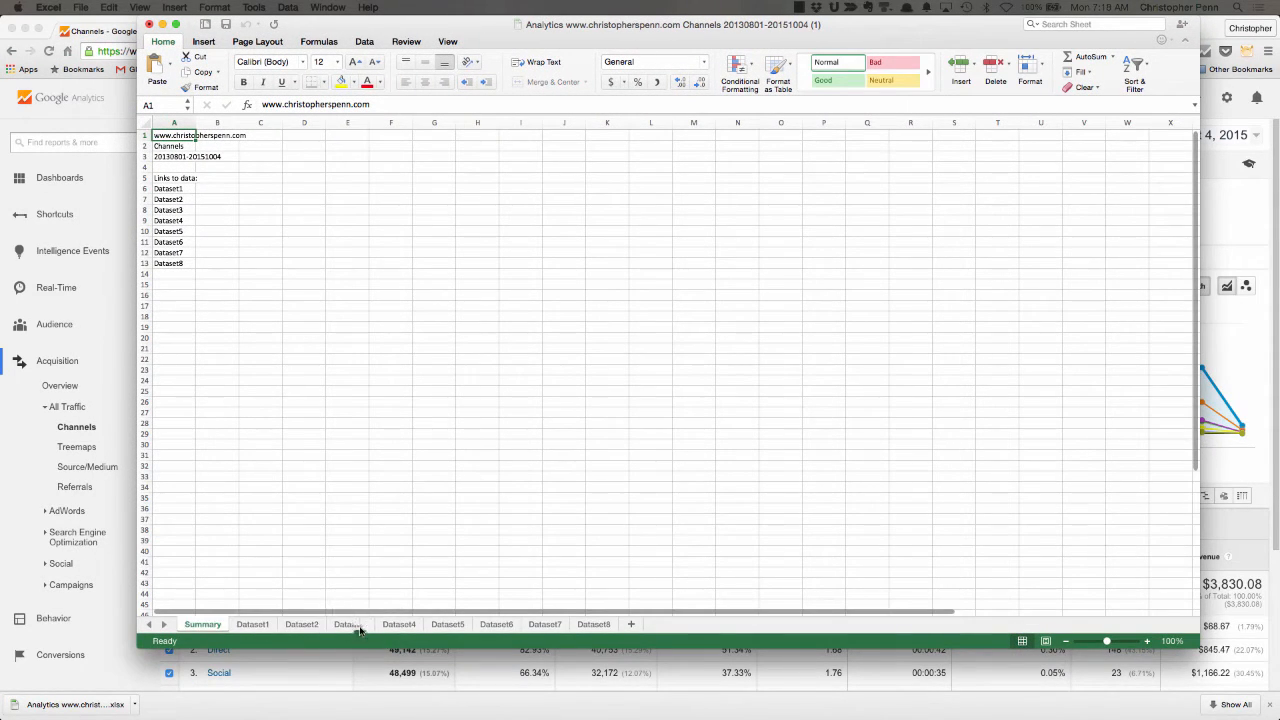
left_click(350, 624)
left_click(222, 423)
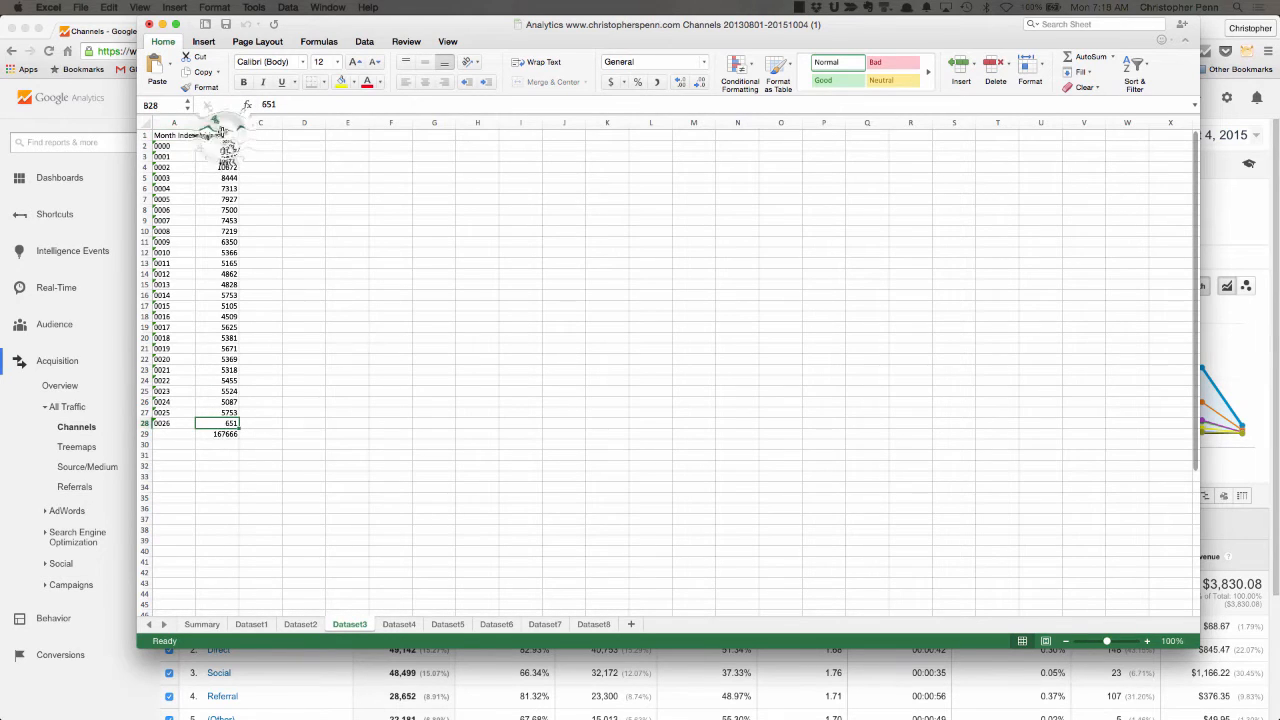
Step: Rename the header in cell B1 of the monthly Dataset3 sheet to Organic Search
left_click(222, 134)
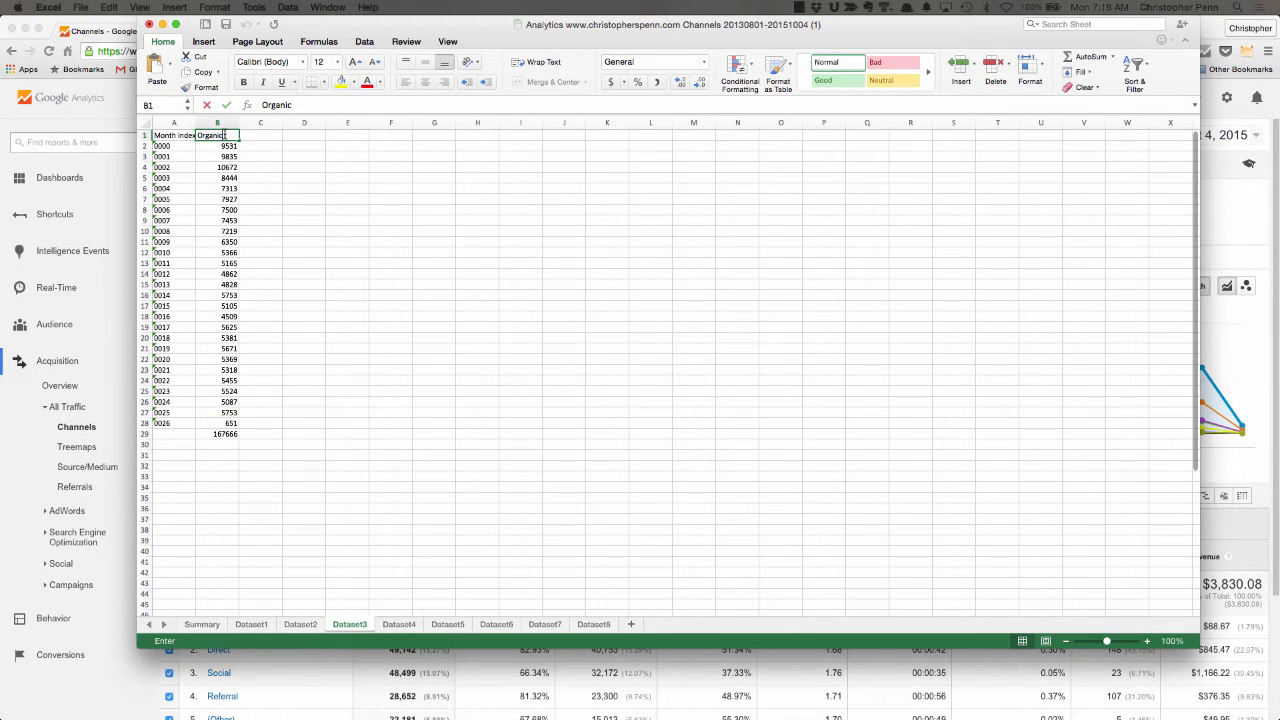
type("Organic Search")
key("Return")
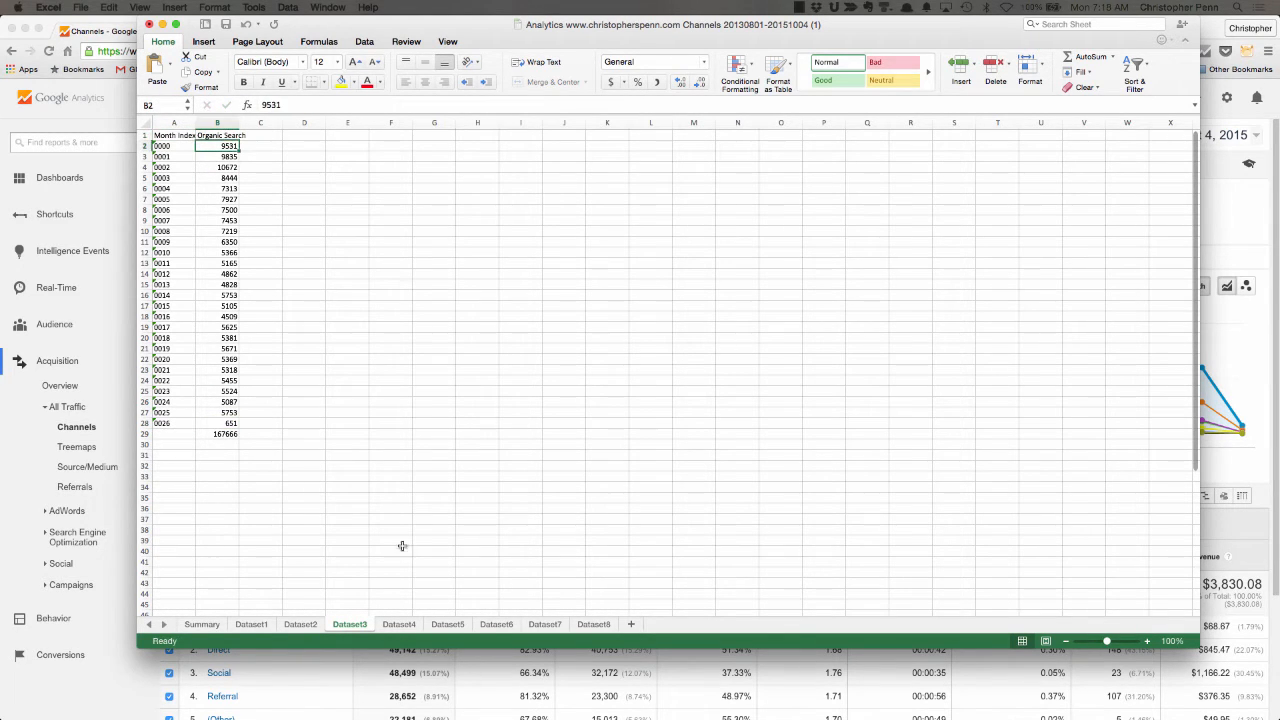
Step: Copy the monthly sessions in B1:B28 of the Dataset4 sheet and return to the Dataset3 sheet
left_click(399, 624)
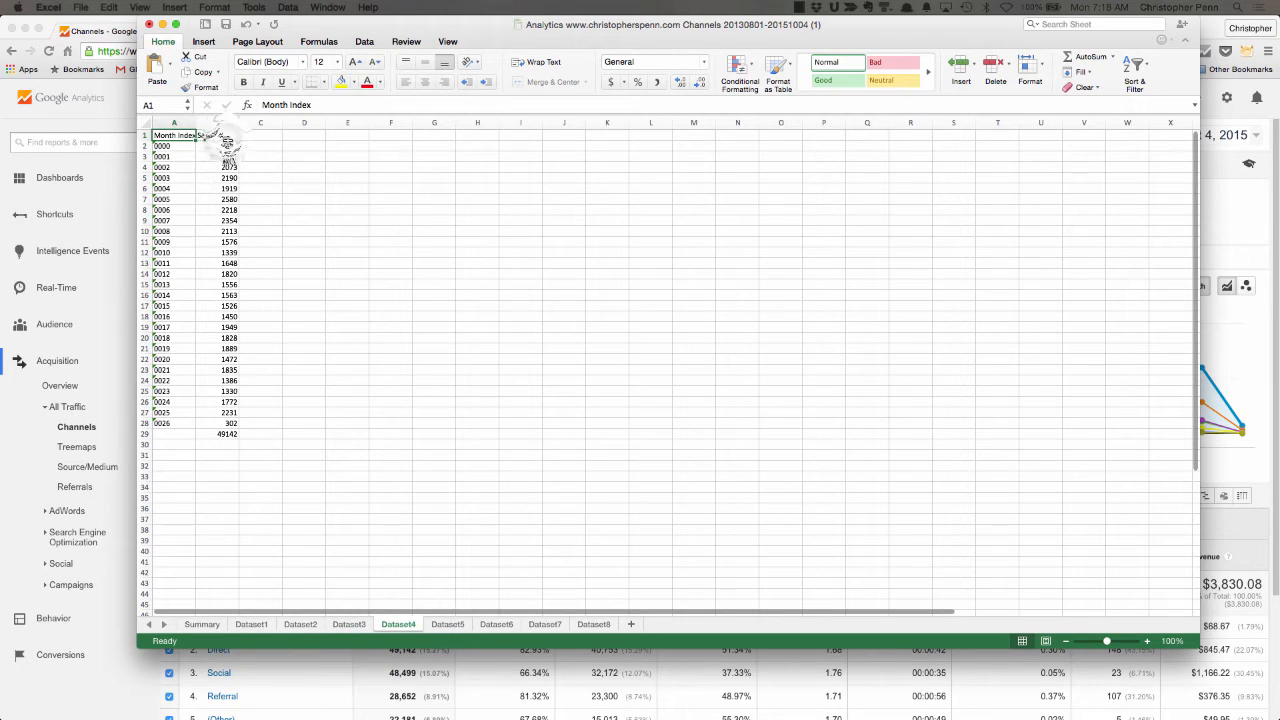
left_click_drag(216, 135, 211, 421)
key("super+c")
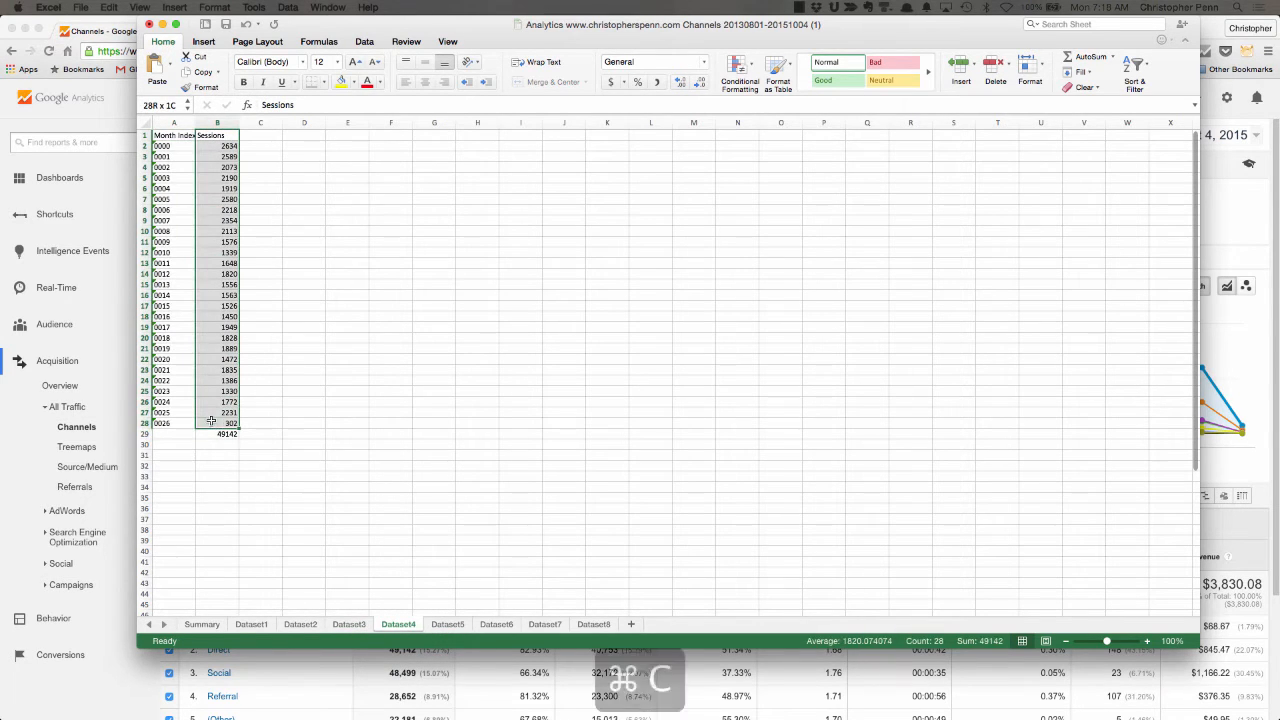
left_click(349, 624)
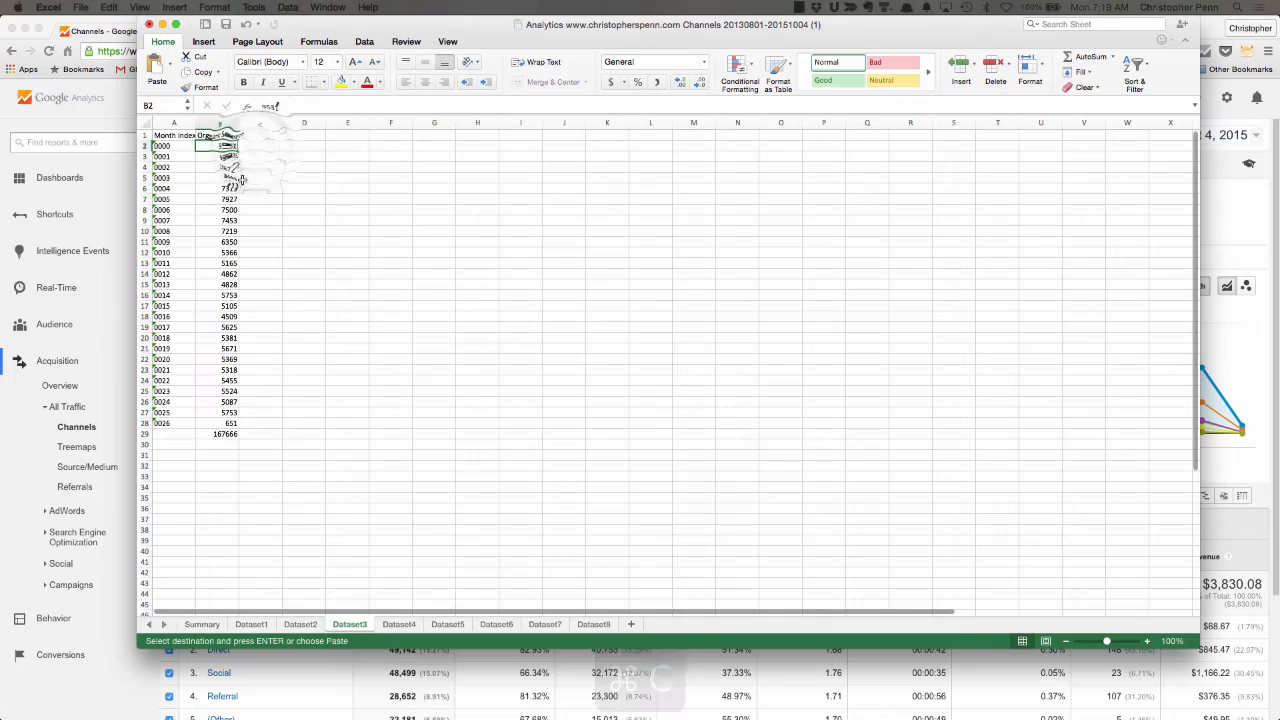
Step: Enter Direct as the header in cell C1 of the Dataset3 sheet
left_click(252, 149)
key("super+v")
mouse_move(406, 22)
left_mouse_down()
mouse_move(695, 4)
mouse_move(400, 5)
left_mouse_up()
left_click(244, 133)
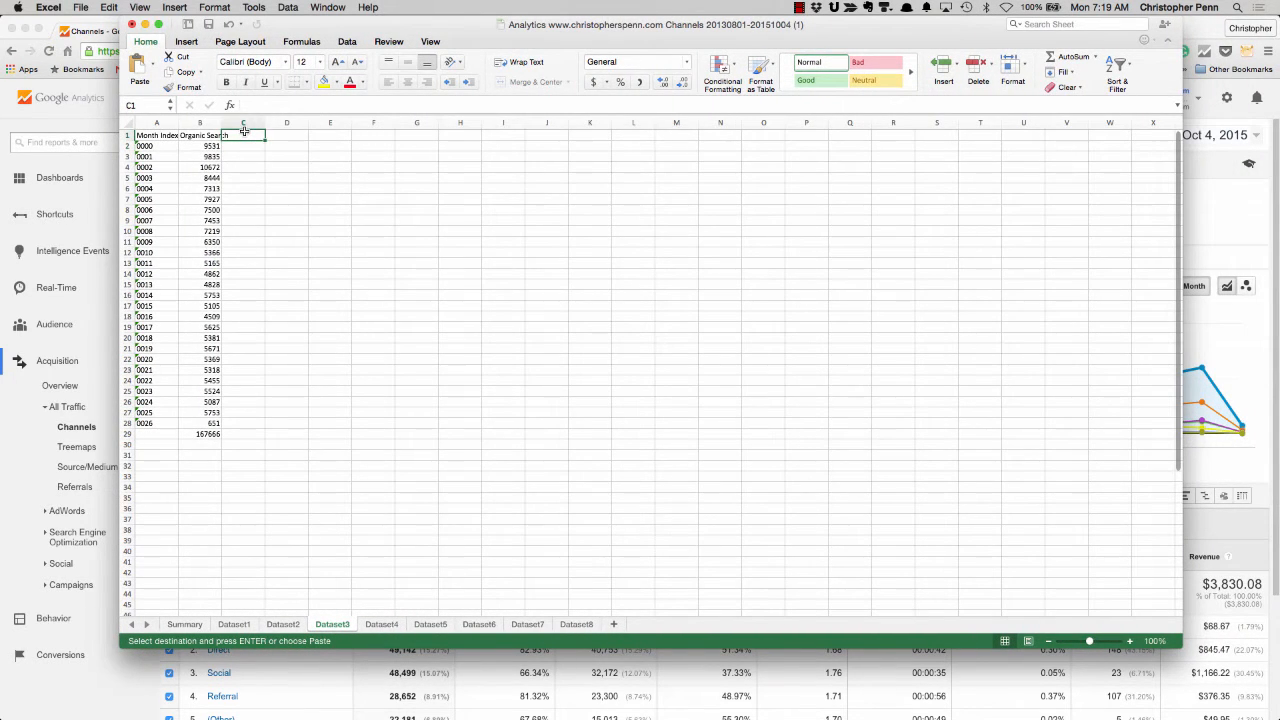
type("Direct")
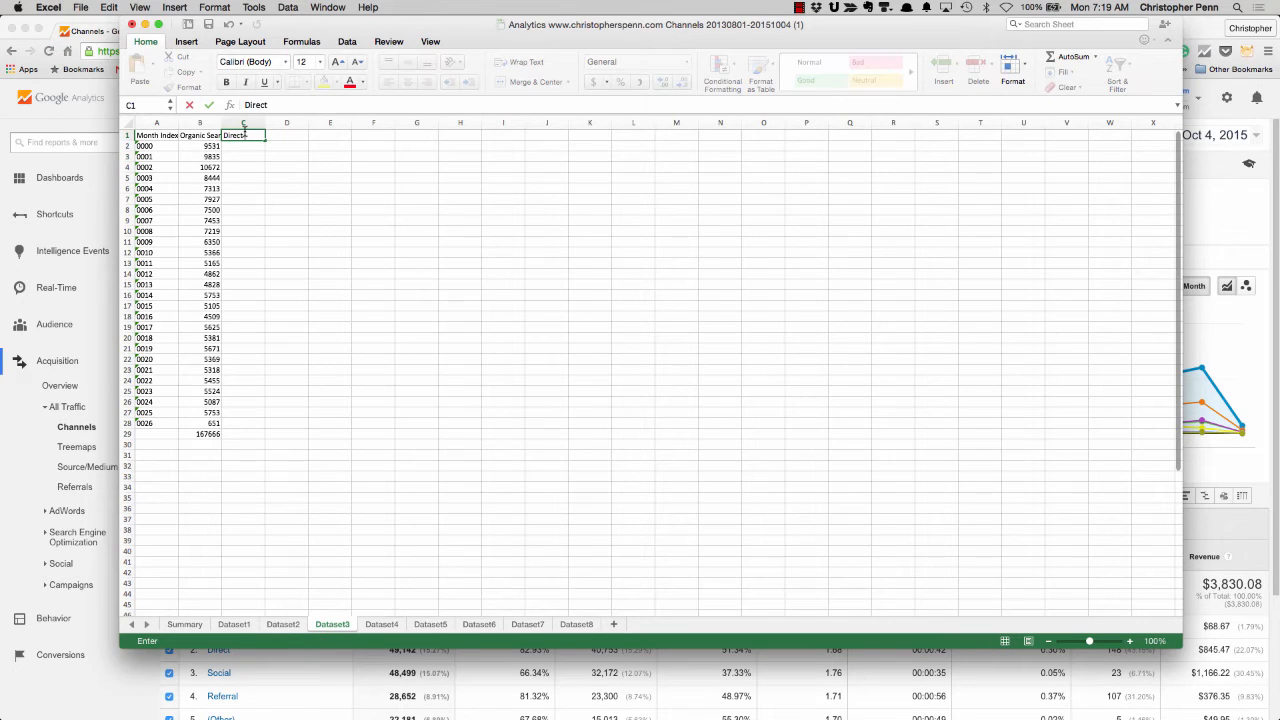
Step: Copy the selected Dataset4 sessions again and paste them into Dataset3 starting at cell C2
left_click(383, 624)
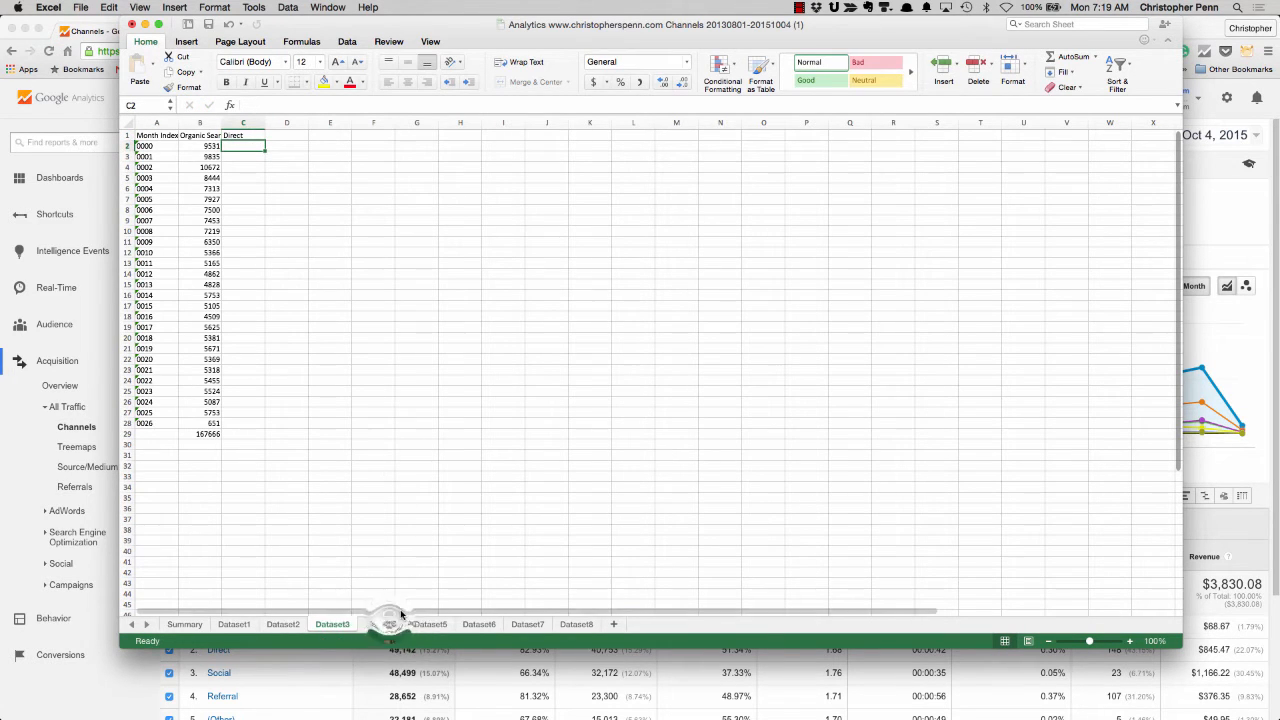
key("super+c")
left_click(332, 624)
key("super+v")
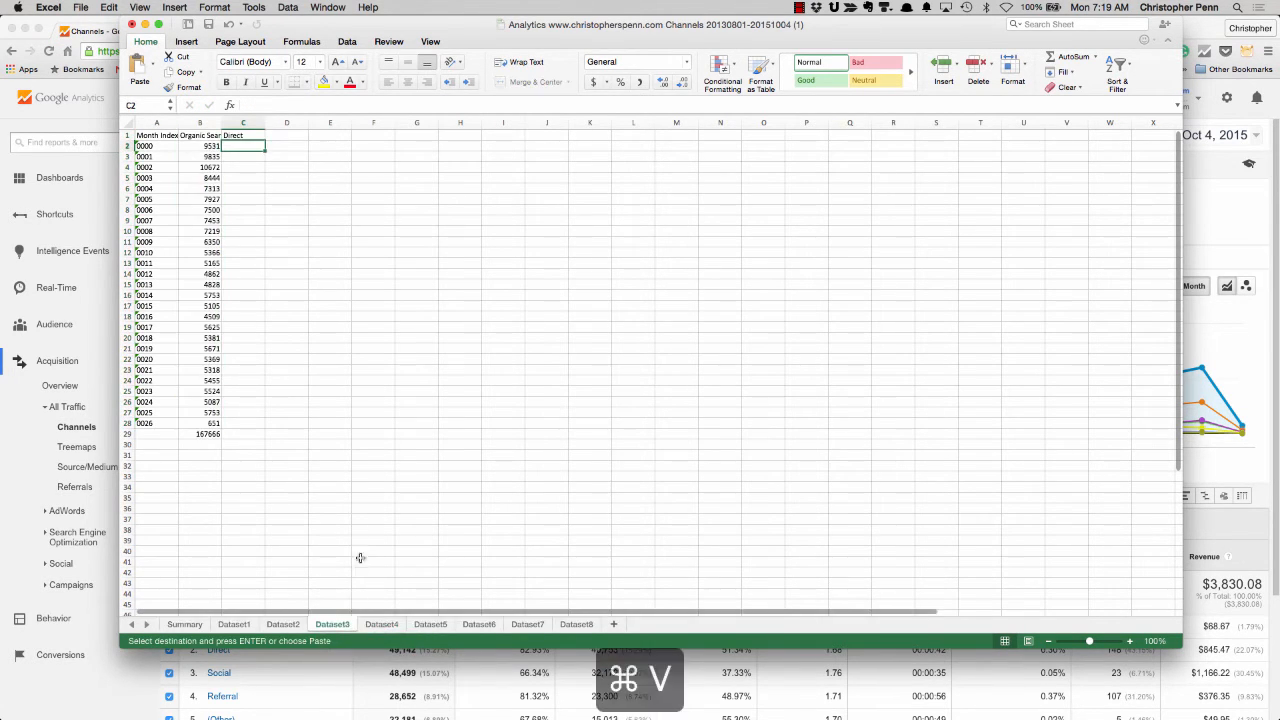
left_click(799, 7)
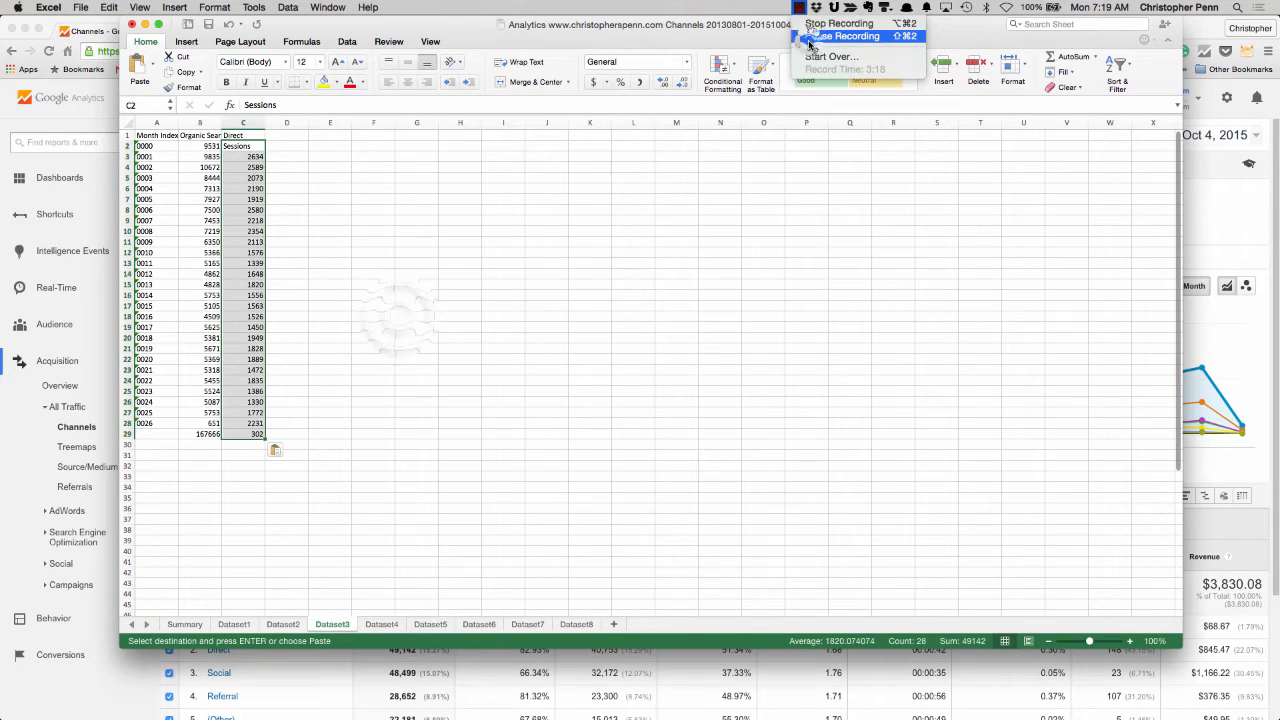
left_click(800, 37)
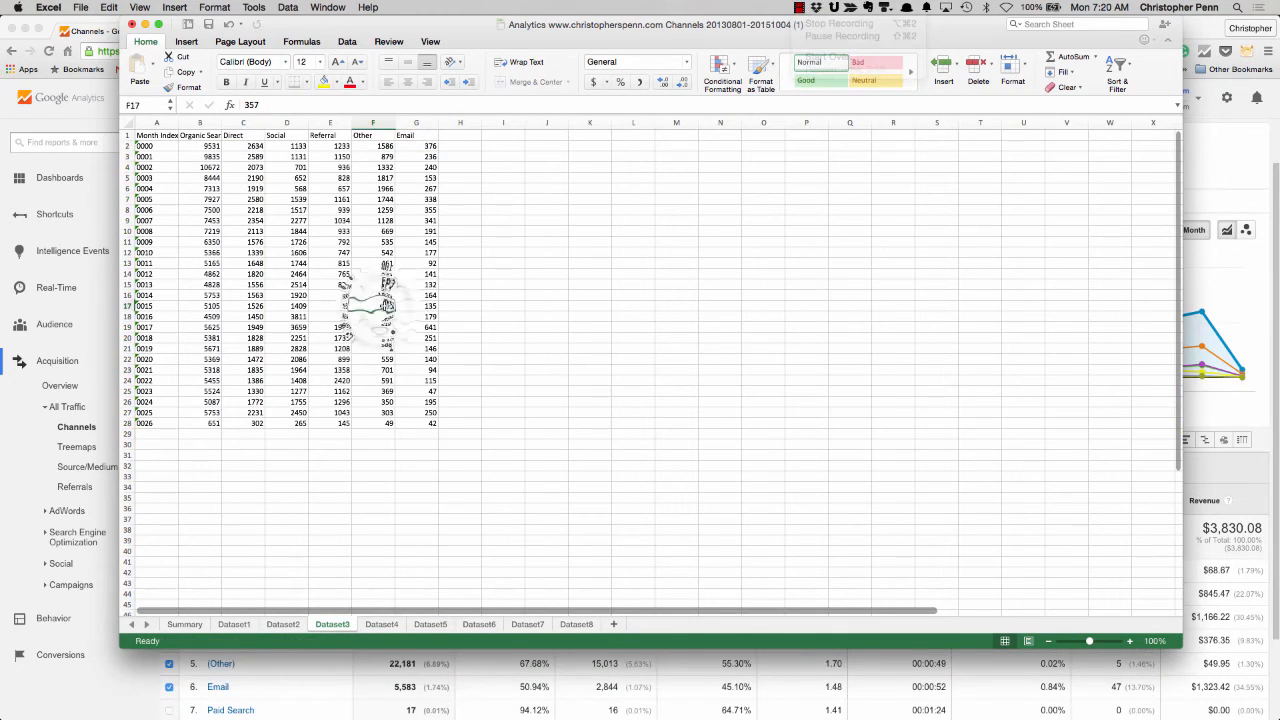
left_click(385, 305)
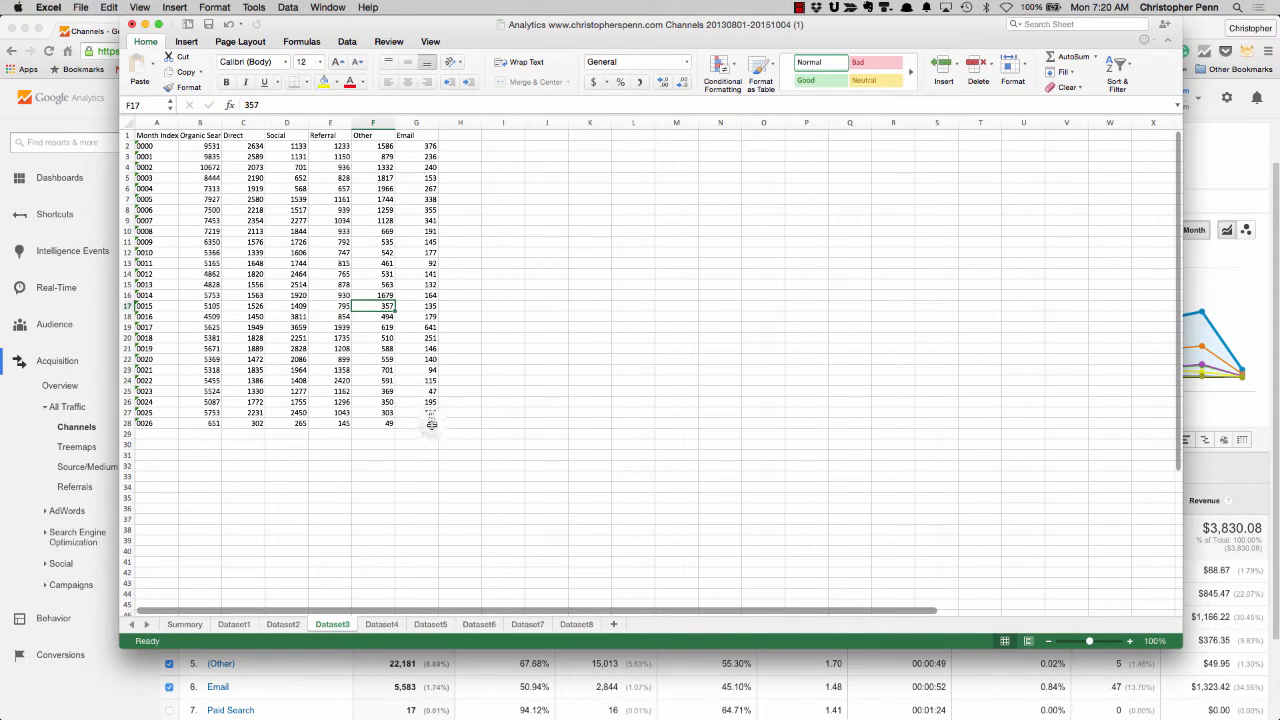
left_click_drag(428, 424, 50, 5)
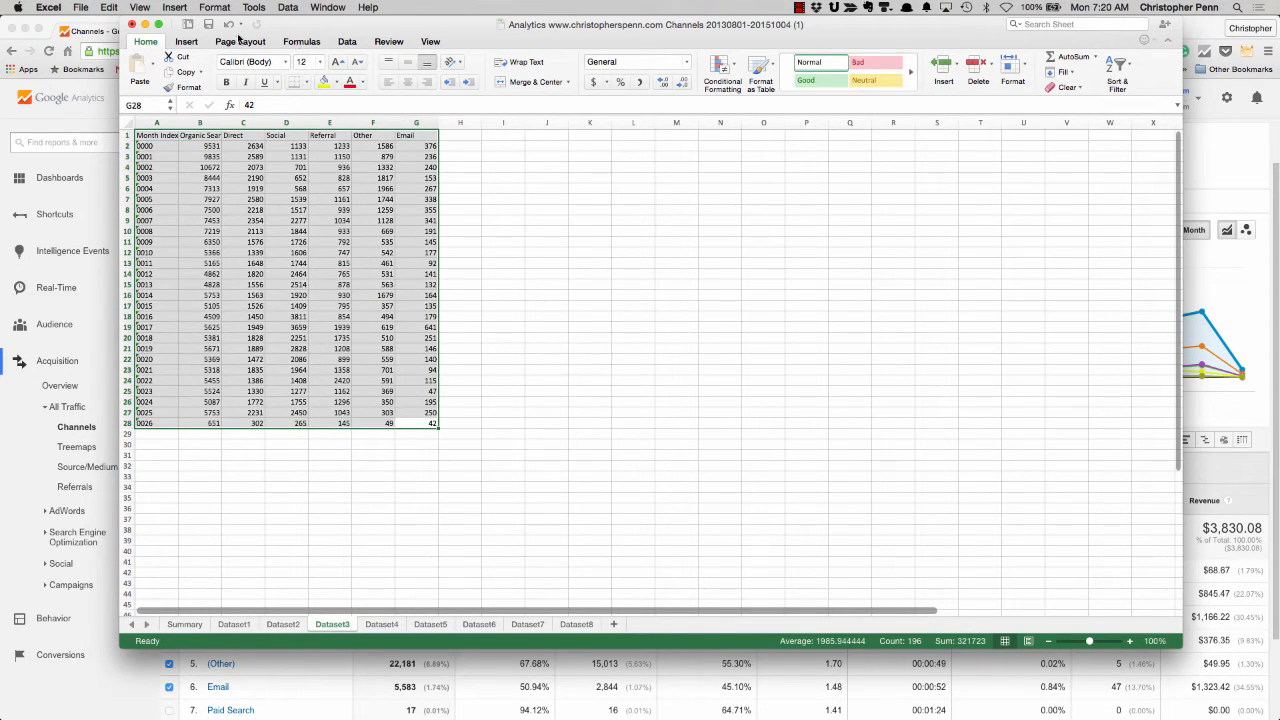
left_click(585, 380)
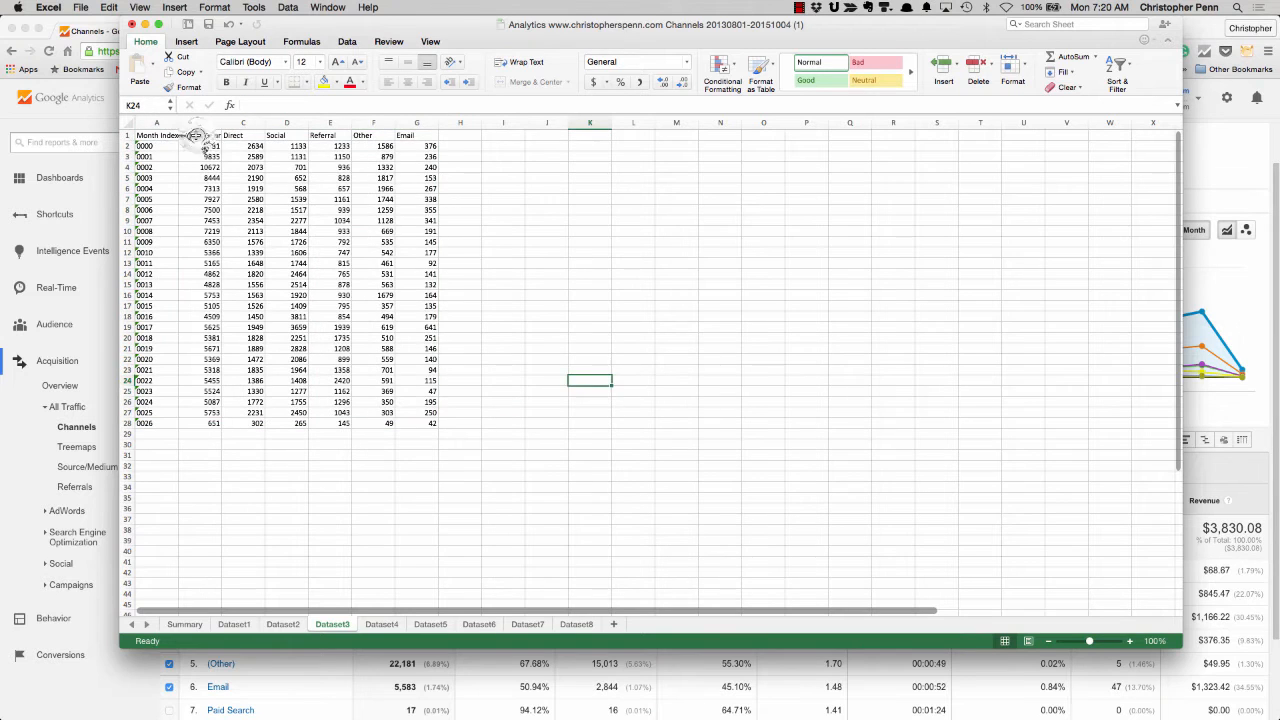
Step: Insert a 100% Stacked Column chart from the channel data in B1:G28 and enlarge it beside the table
left_click_drag(195, 135, 427, 410)
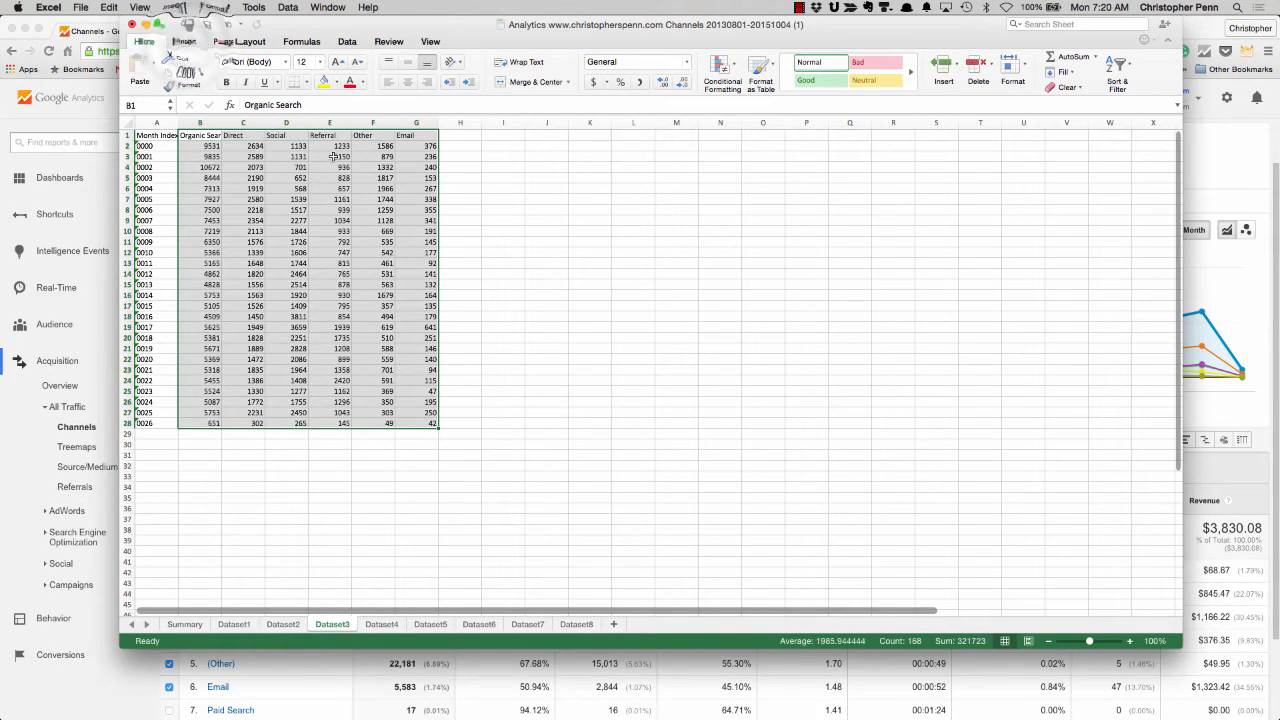
left_click(186, 41)
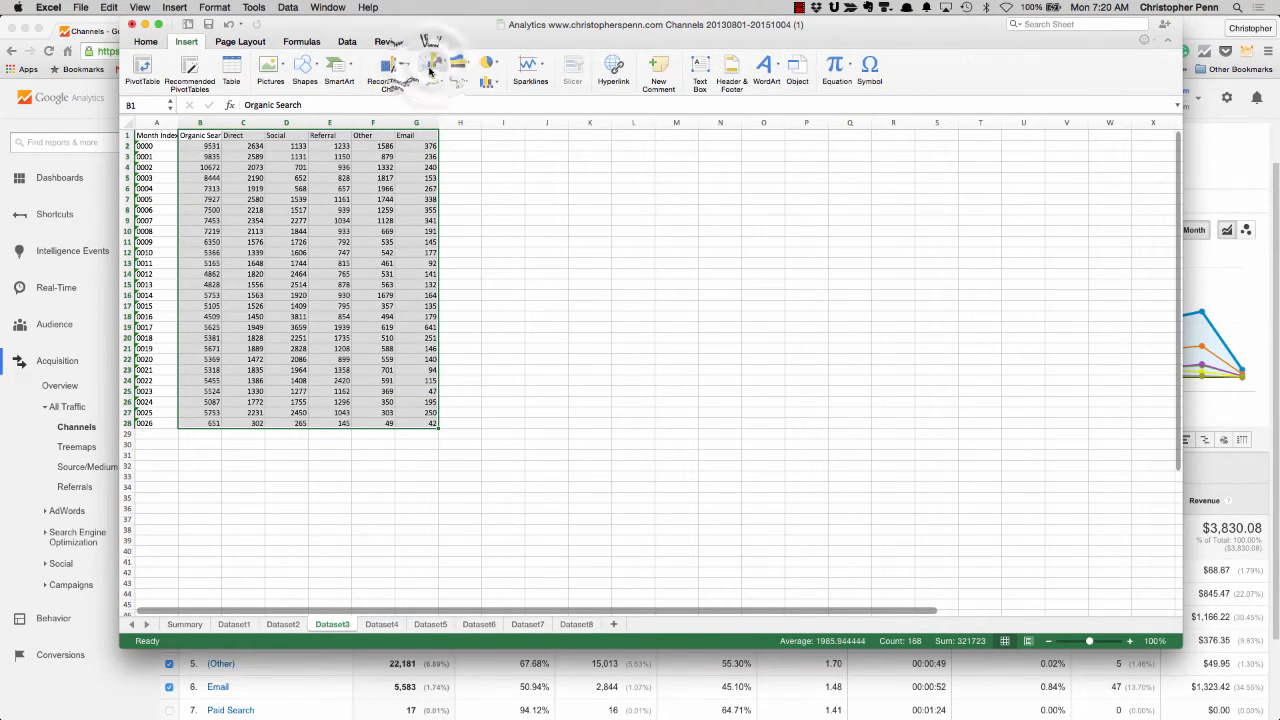
left_click(430, 63)
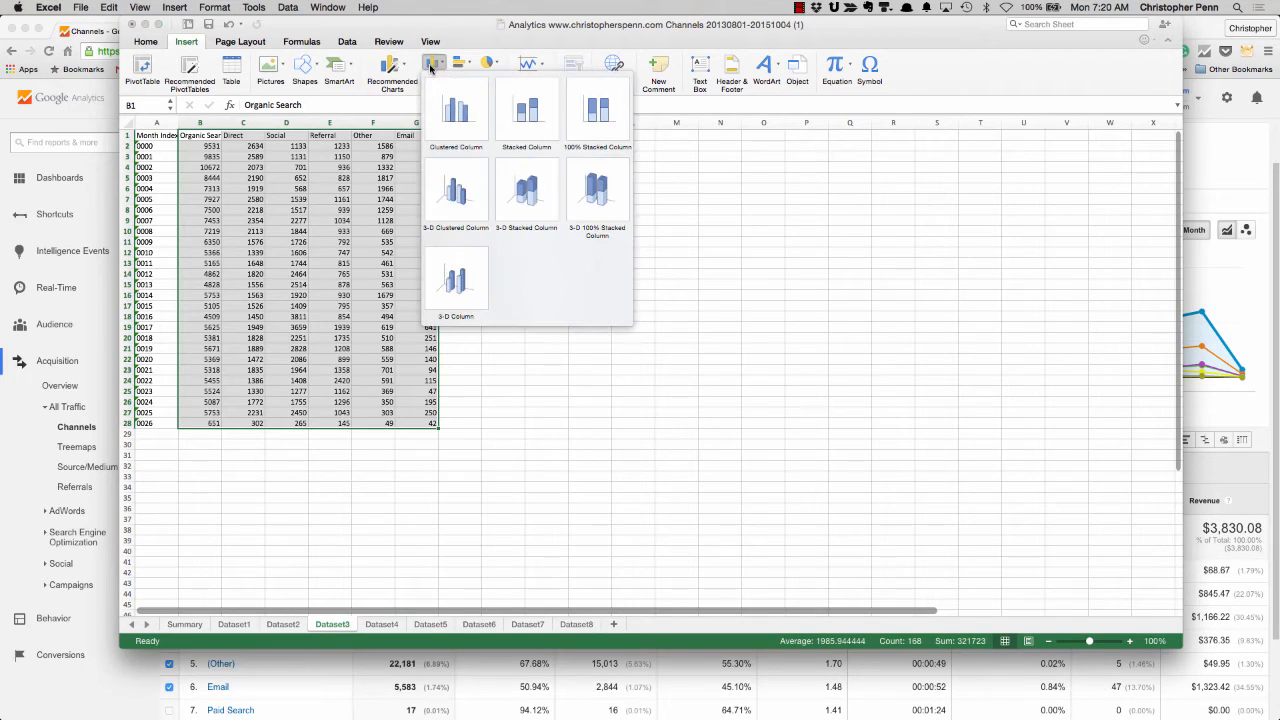
left_click(585, 118)
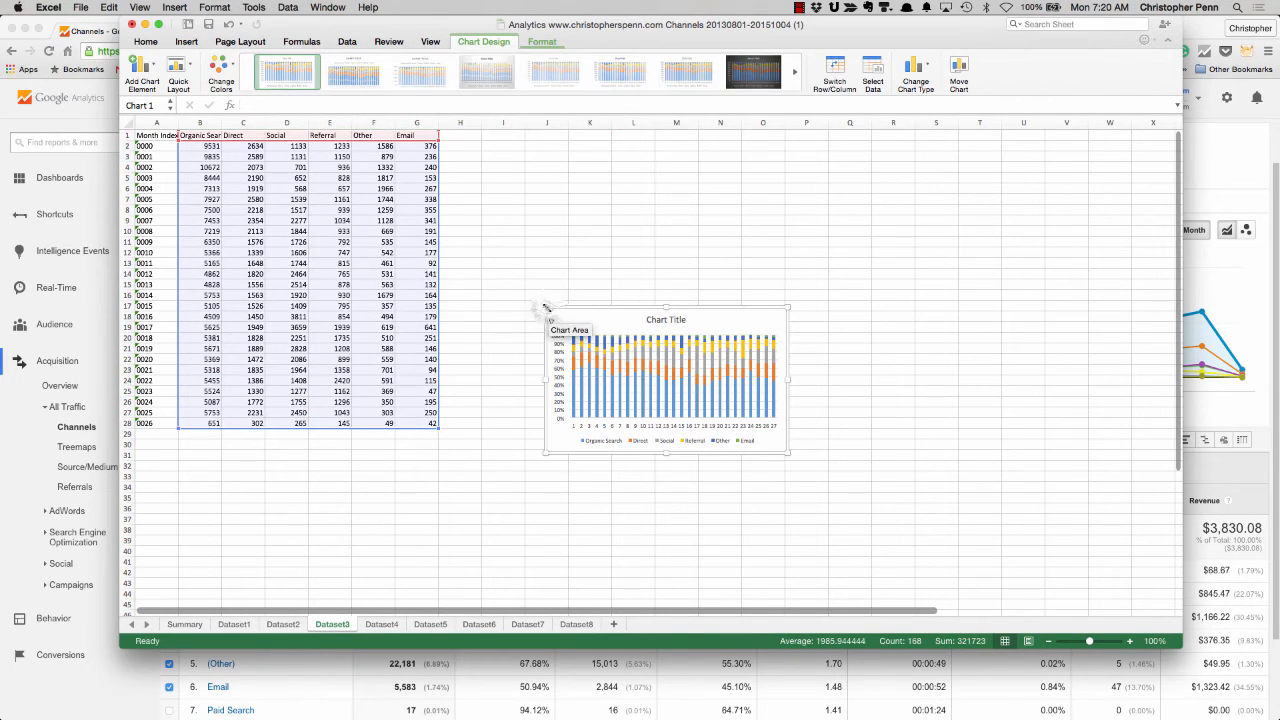
left_click_drag(545, 308, 440, 144)
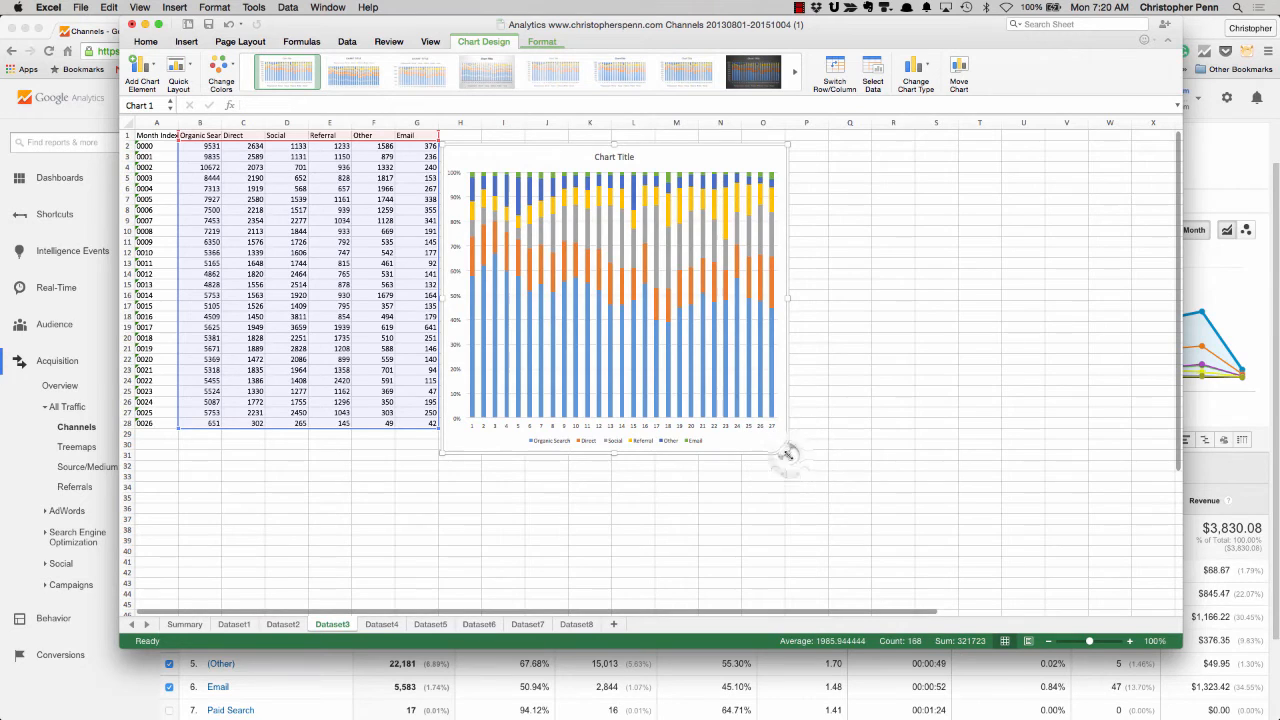
left_click_drag(788, 454, 1105, 524)
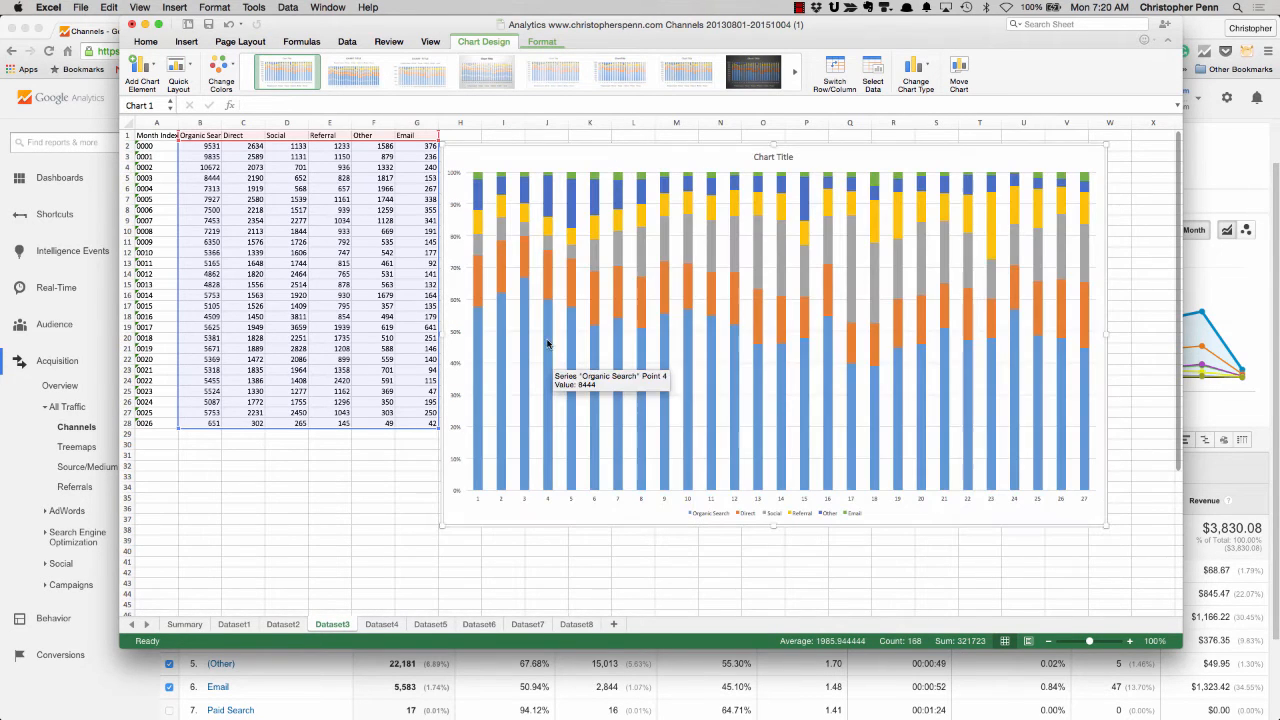
Step: Reduce the gap width of the chart's data series until the columns touch each other
left_click_drag(518, 340, 525, 318)
double_click(525, 318)
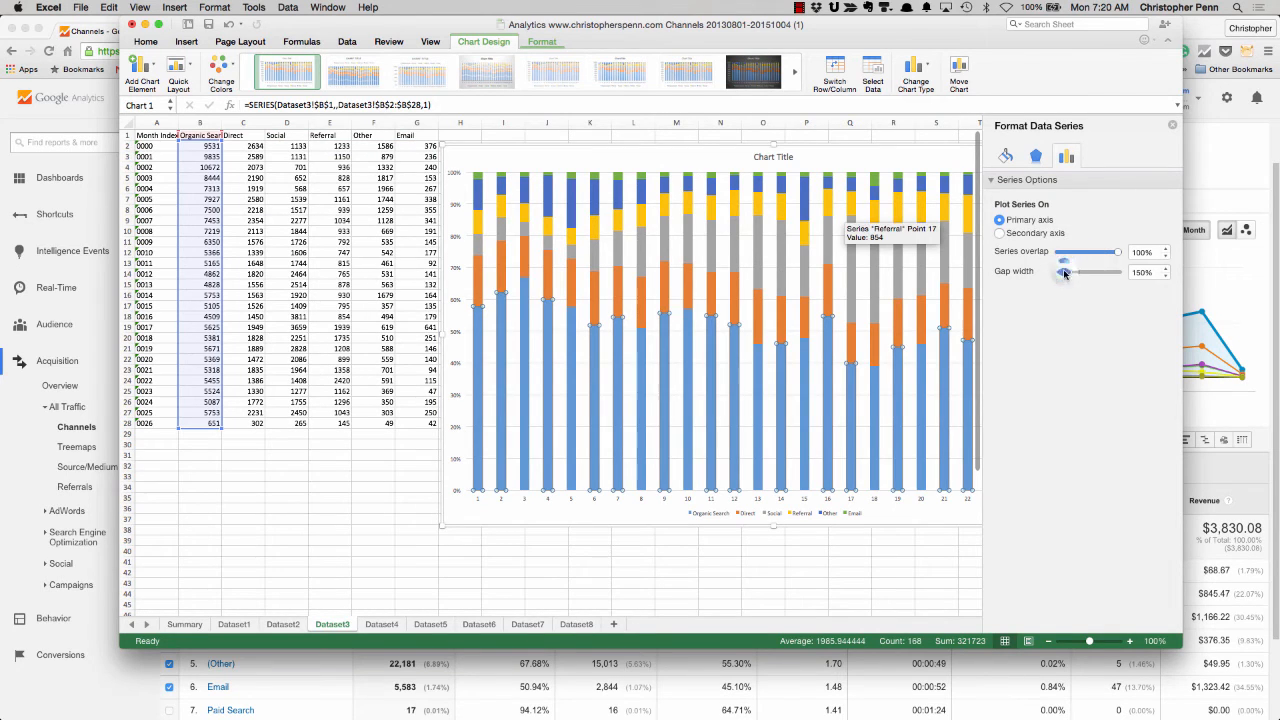
left_click(1171, 125)
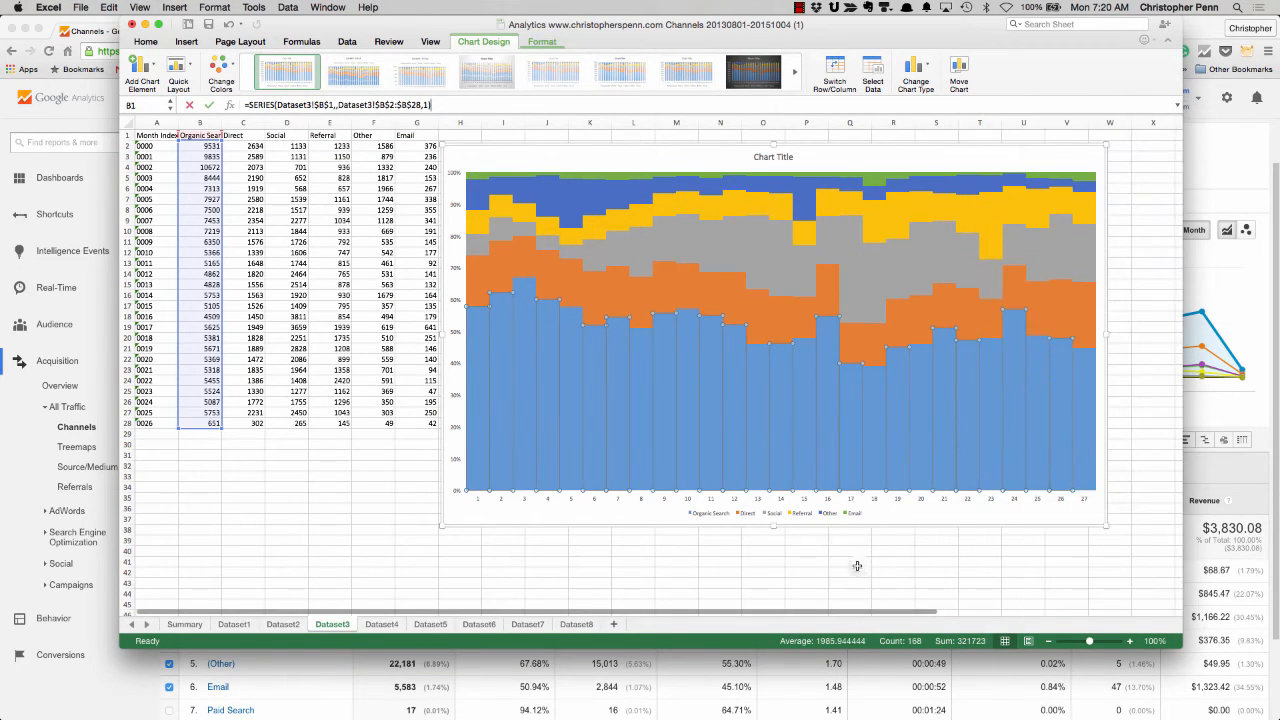
left_click(856, 564)
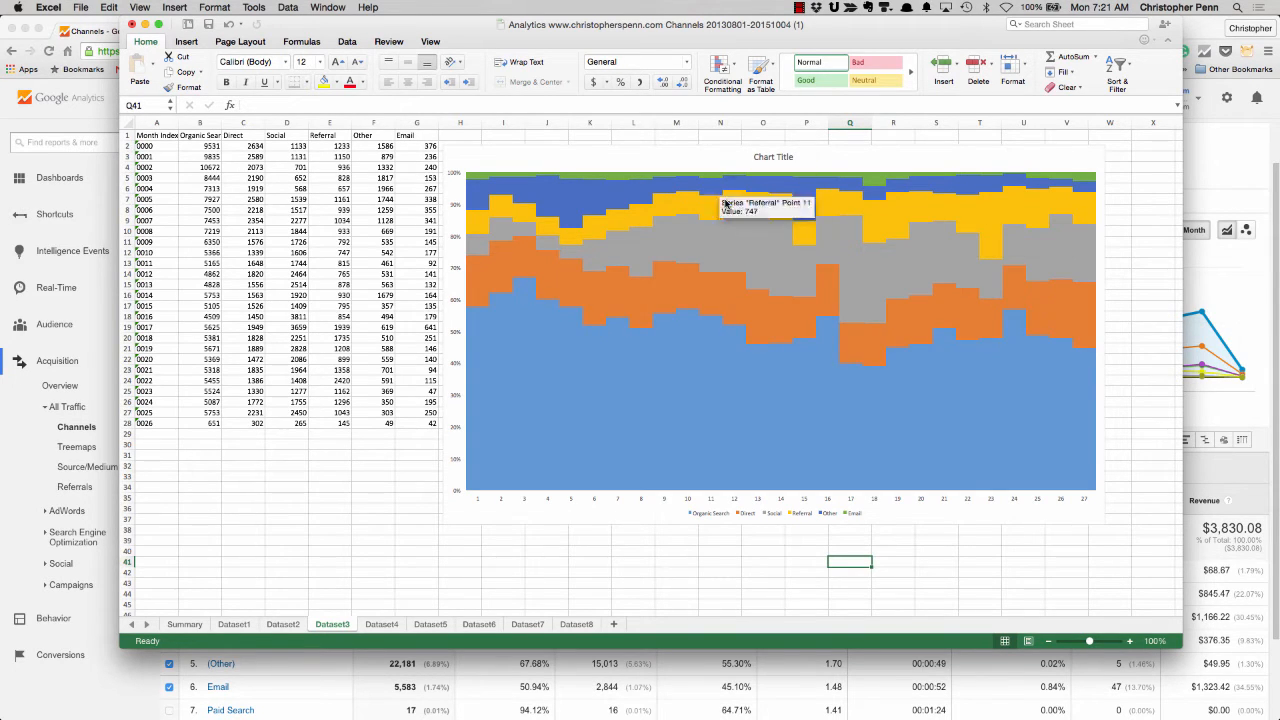
Step: Widen and heighten the stacked chart so that it extends over the data table to column A
left_click(465, 509)
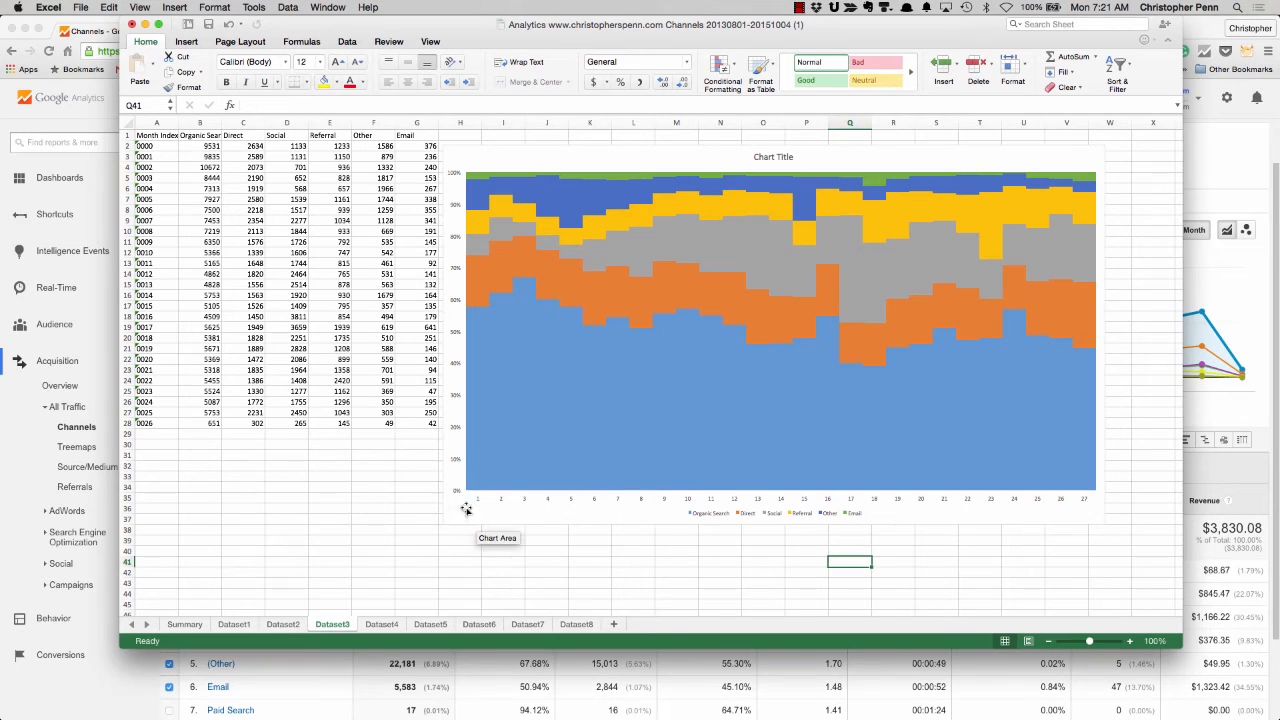
left_click(465, 508)
left_click_drag(439, 525, 152, 584)
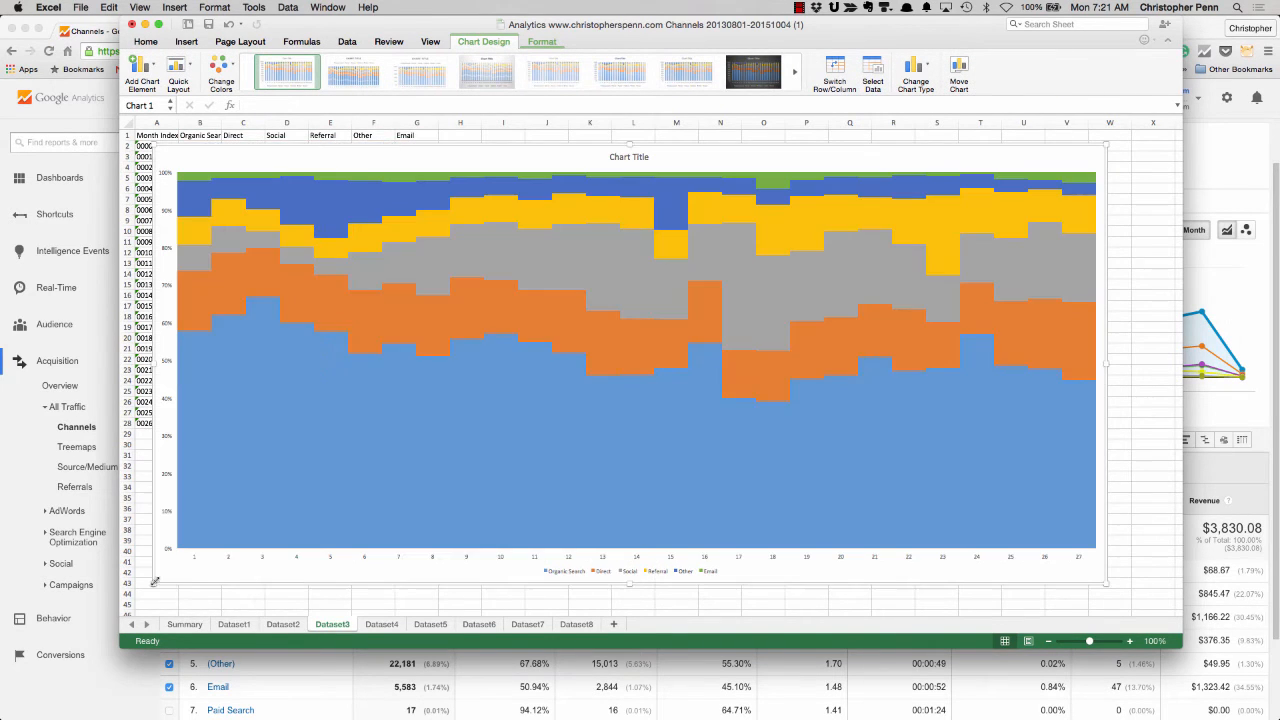
left_click(1122, 383)
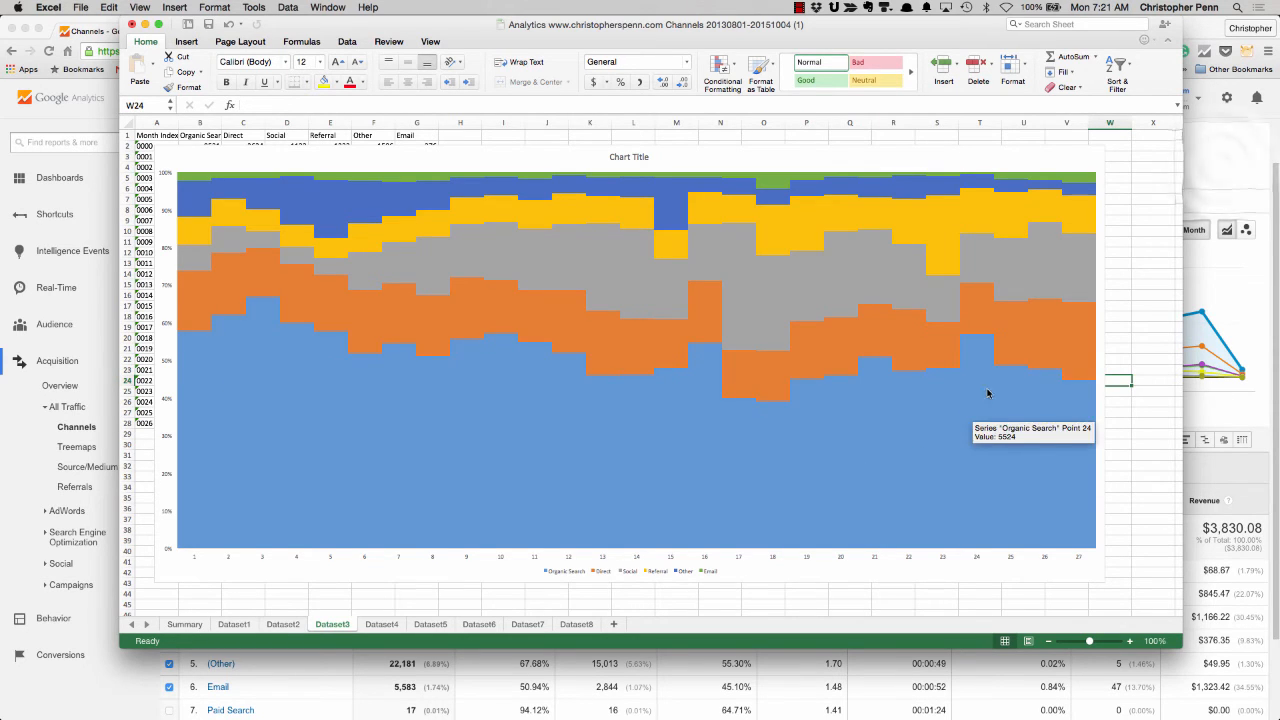
Step: Compare the channel revenue figures in the Google Analytics Channels report with the channel shares in the Excel chart
left_click(1220, 174)
scroll(875, 210, "down", 2)
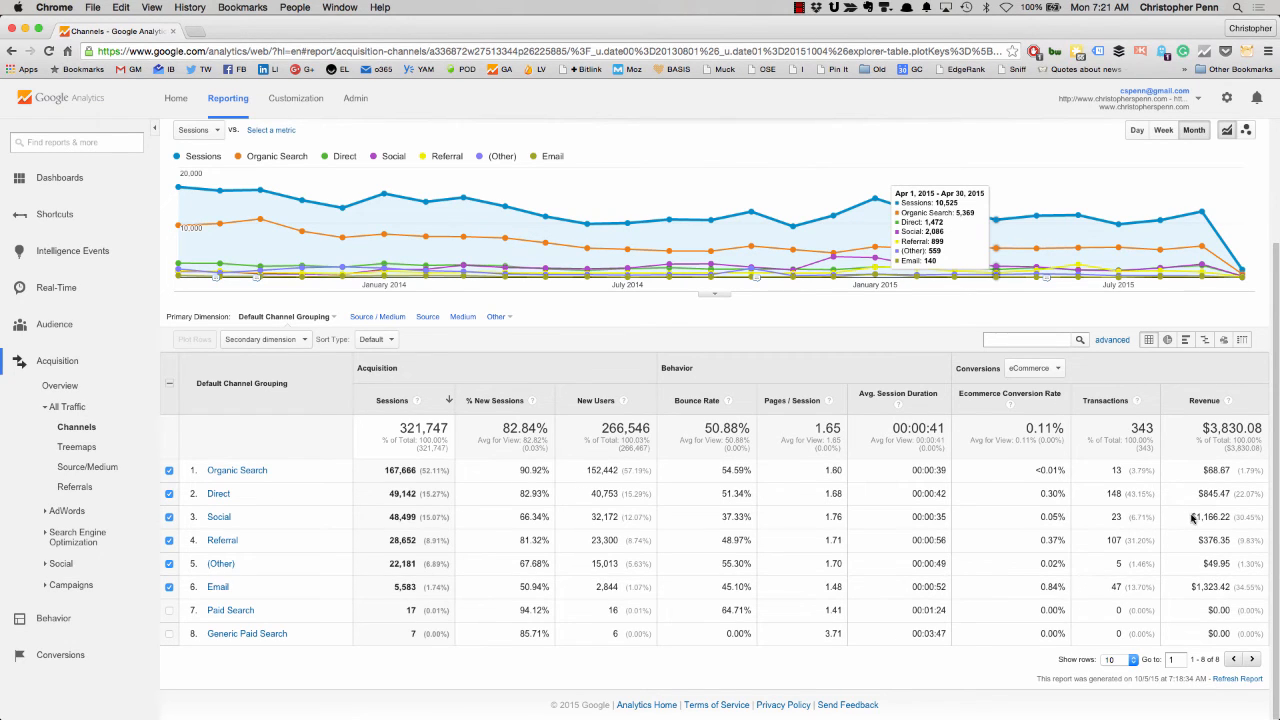
key("super+Tab")
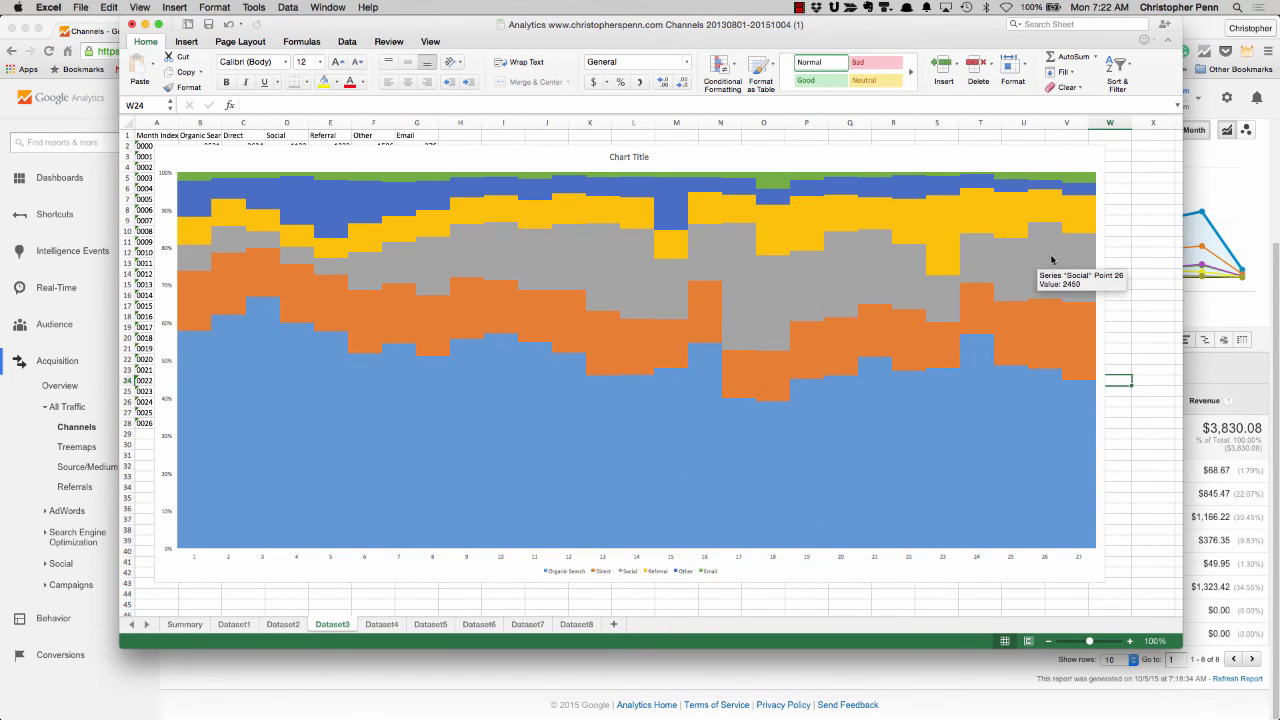
left_click(1218, 322)
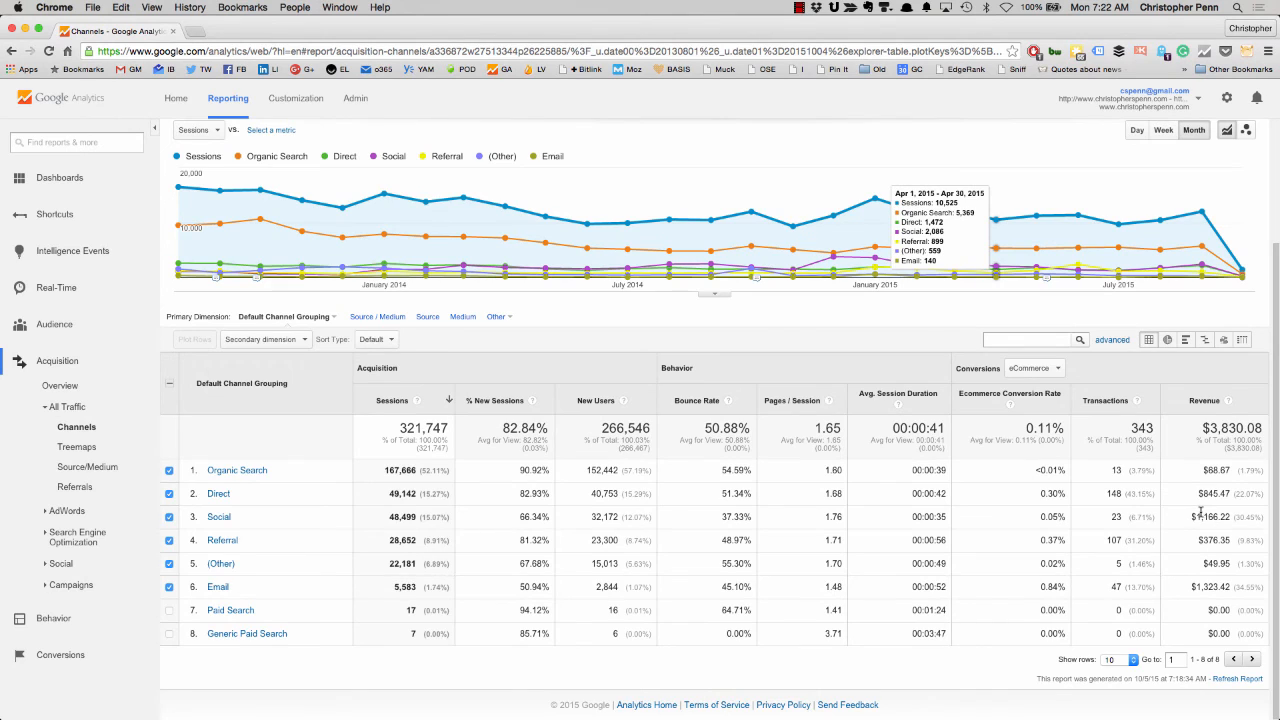
key("super+Tab")
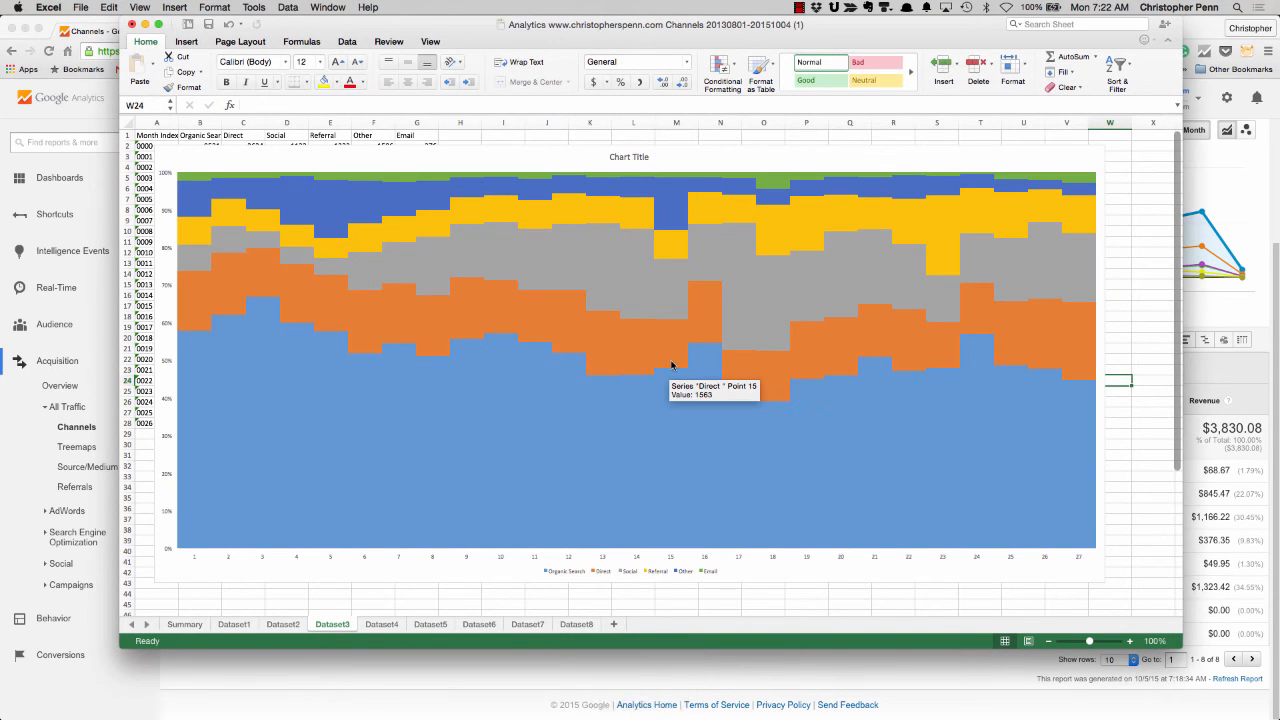